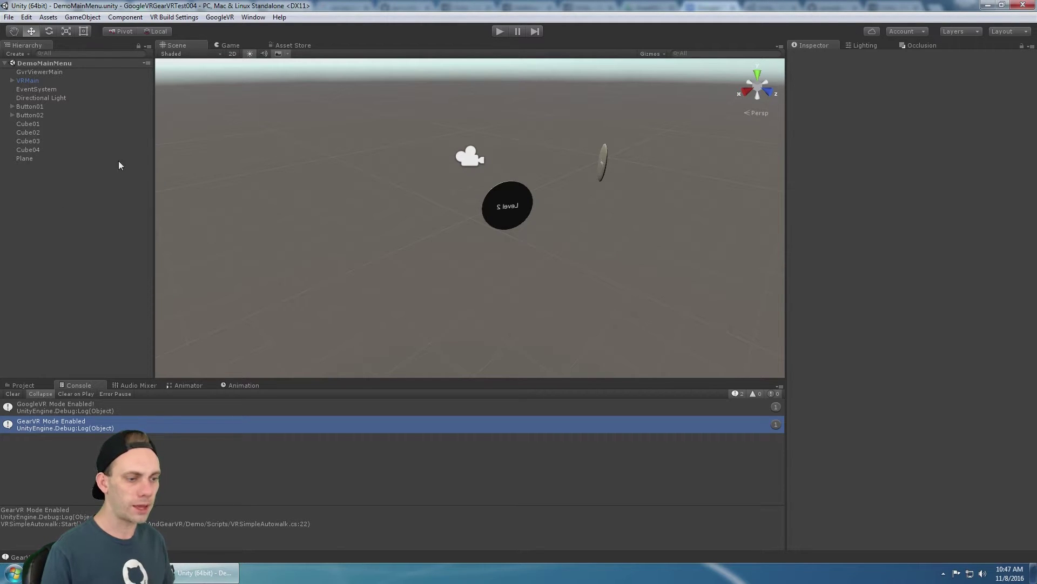
Play-test the DemoMainMenu scene by activating the Level 1 button, and stop playback
left_click_drag(370, 186, 456, 260, "alt")
left_click(498, 30)
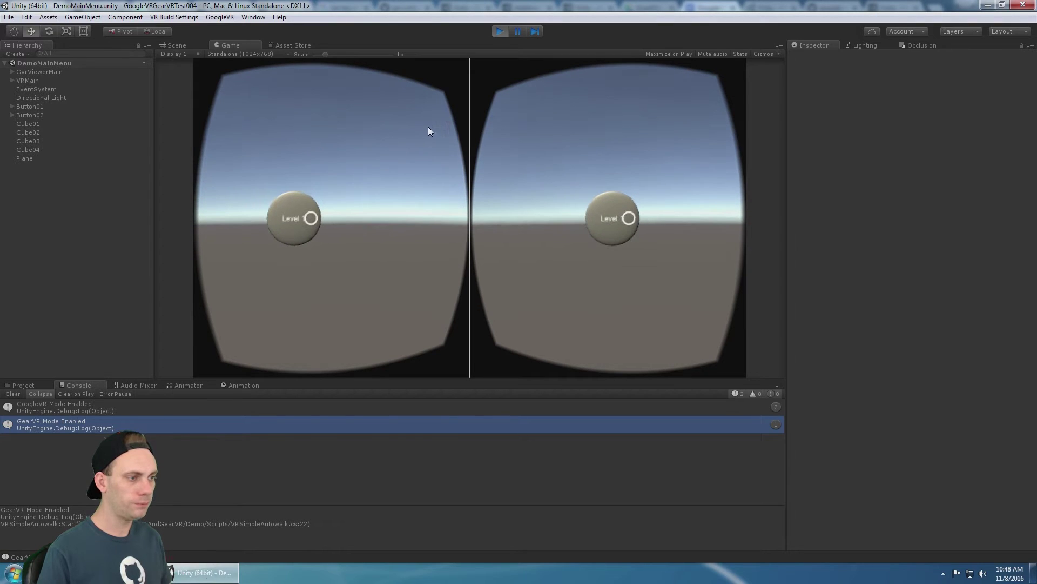
left_click(423, 204)
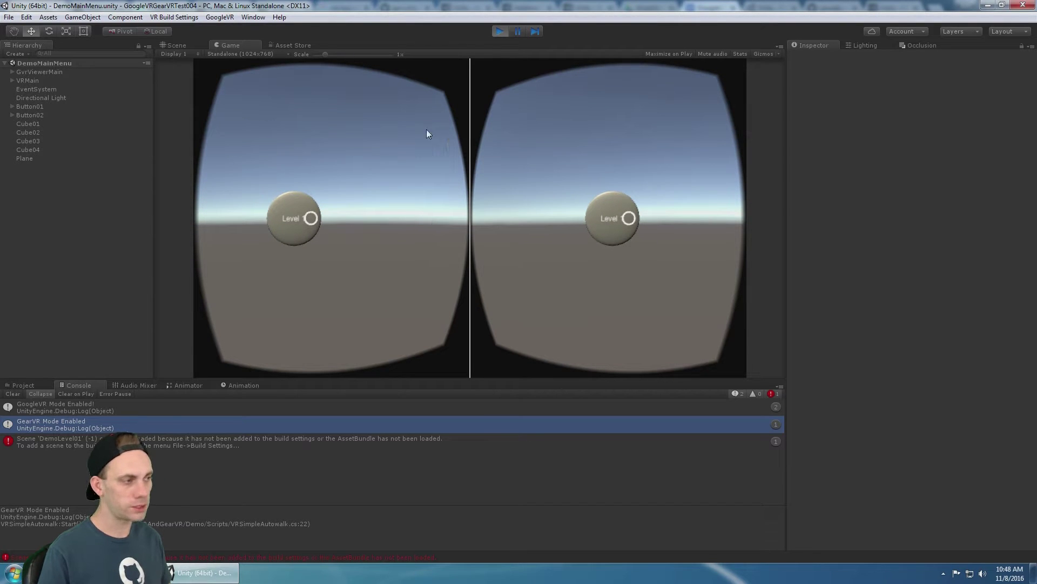
left_click(500, 31)
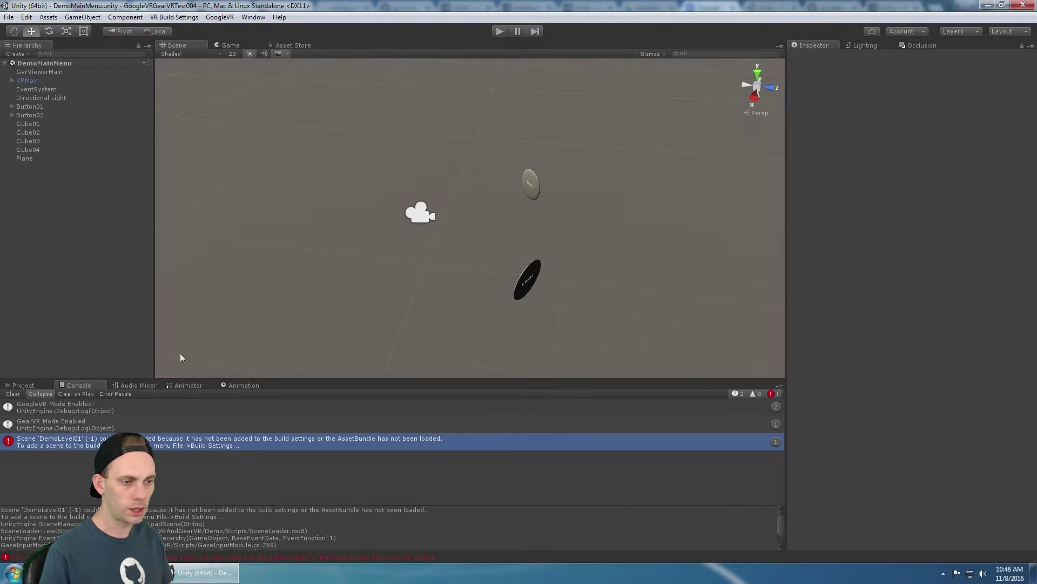
Switch to the GoogleVRandGearVR_V1.3 guide in Google Docs, read the new-project setup, and highlight the Step 3 heading about the GvrHead script
key("alt+Tab")
scroll(558, 283, "down", 3)
scroll(371, 284, "down", 10)
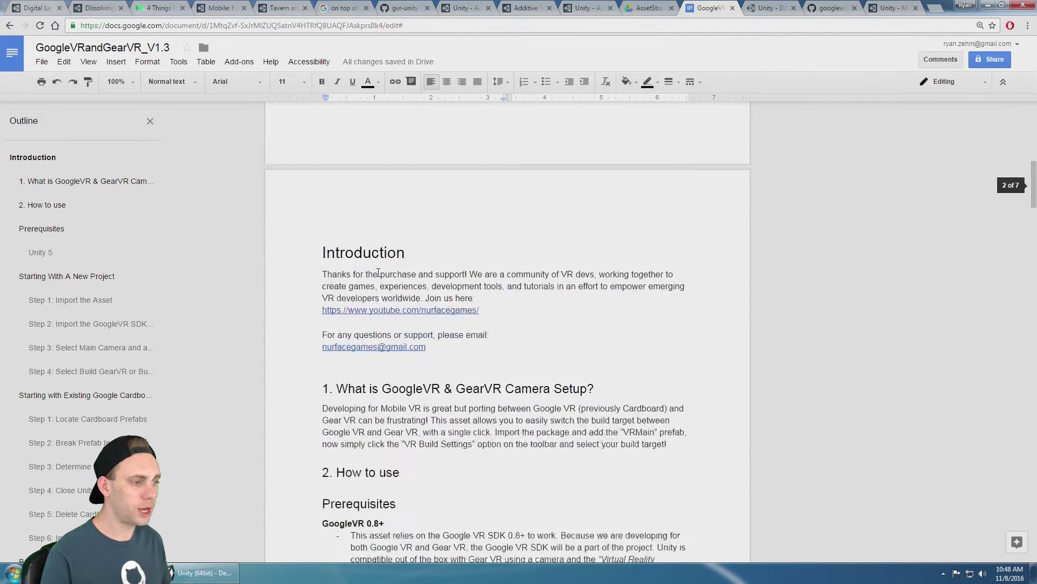
scroll(378, 272, "down", 4)
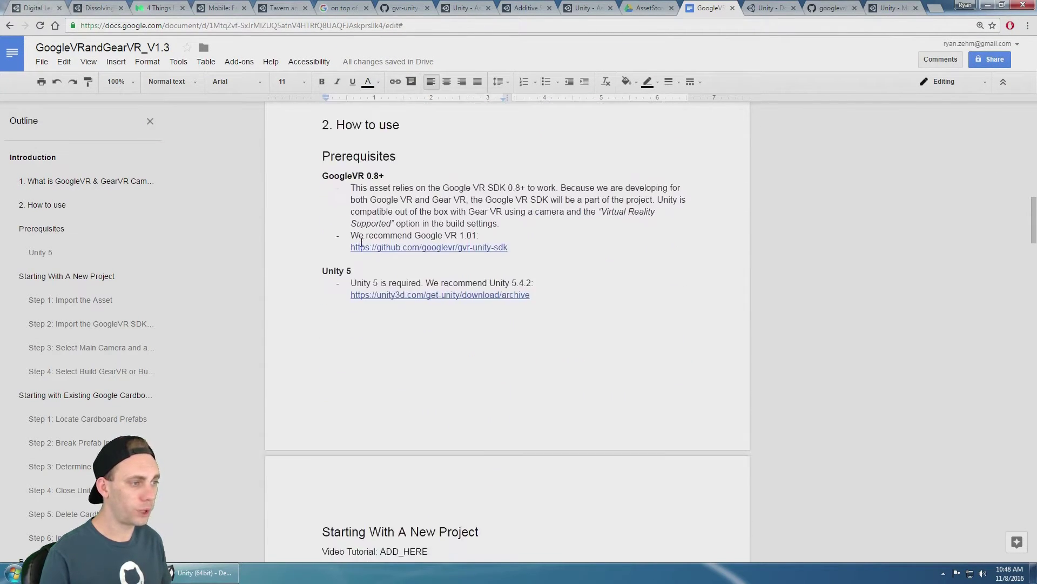
scroll(363, 191, "down", 1)
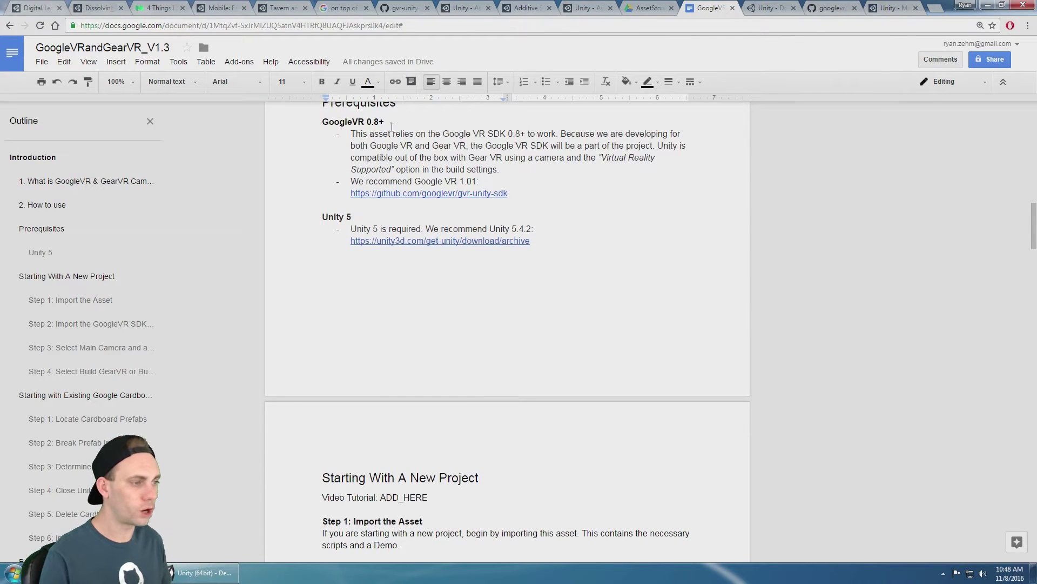
scroll(465, 189, "down", 5)
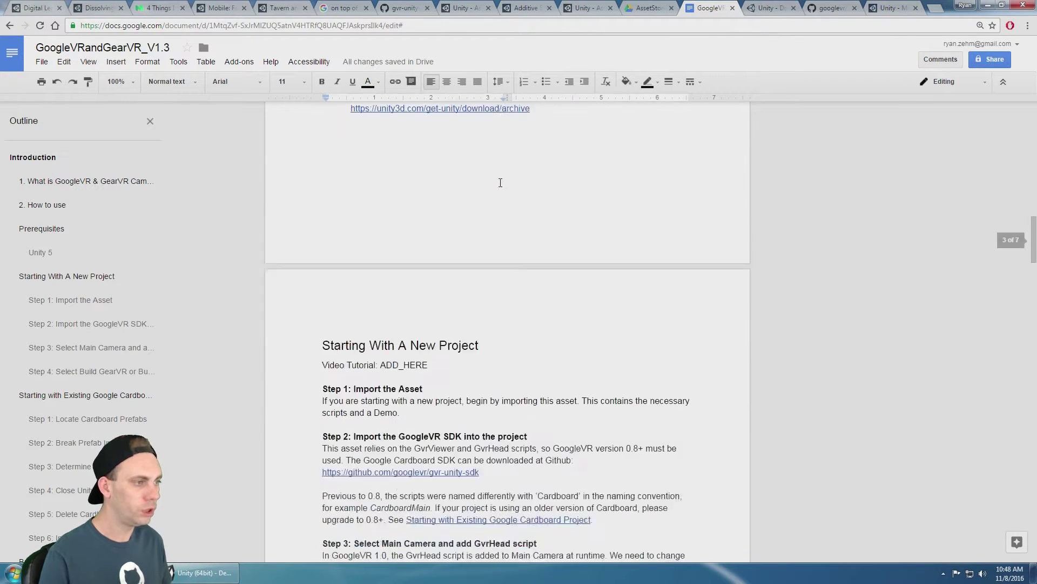
scroll(464, 189, "down", 1)
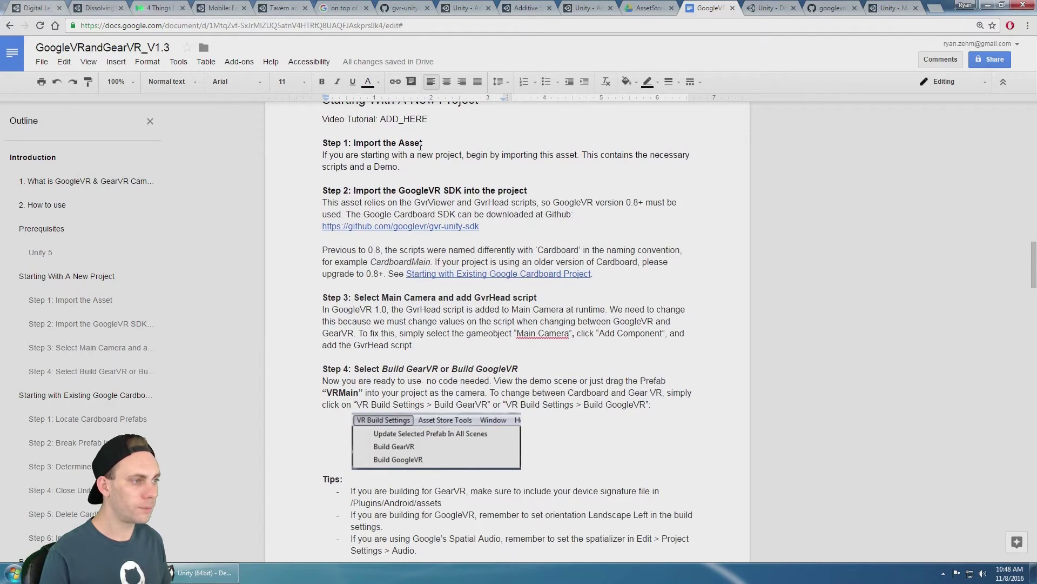
scroll(421, 146, "down", 2)
scroll(354, 178, "up", 1)
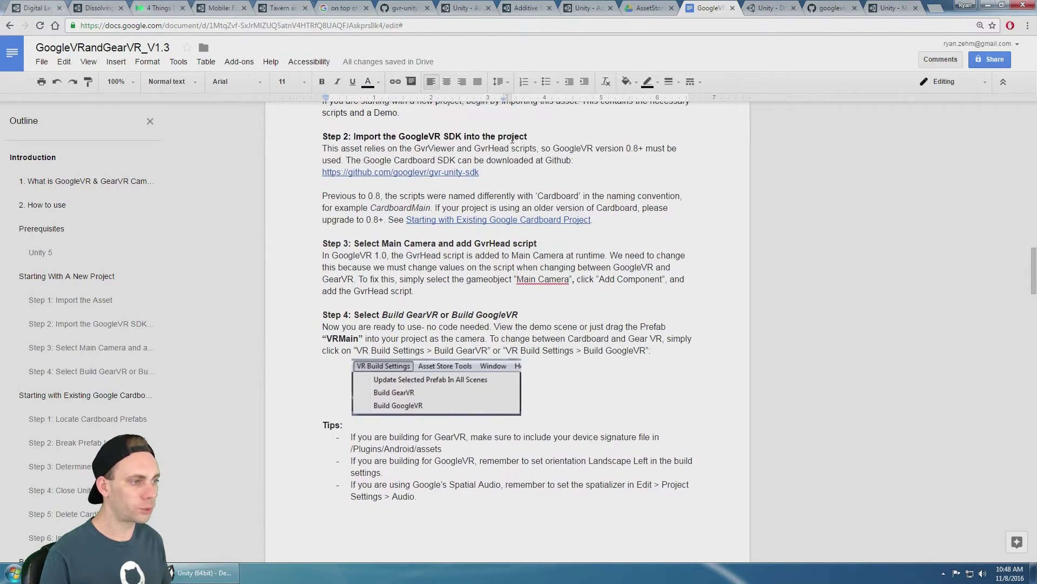
scroll(346, 228, "down", 1)
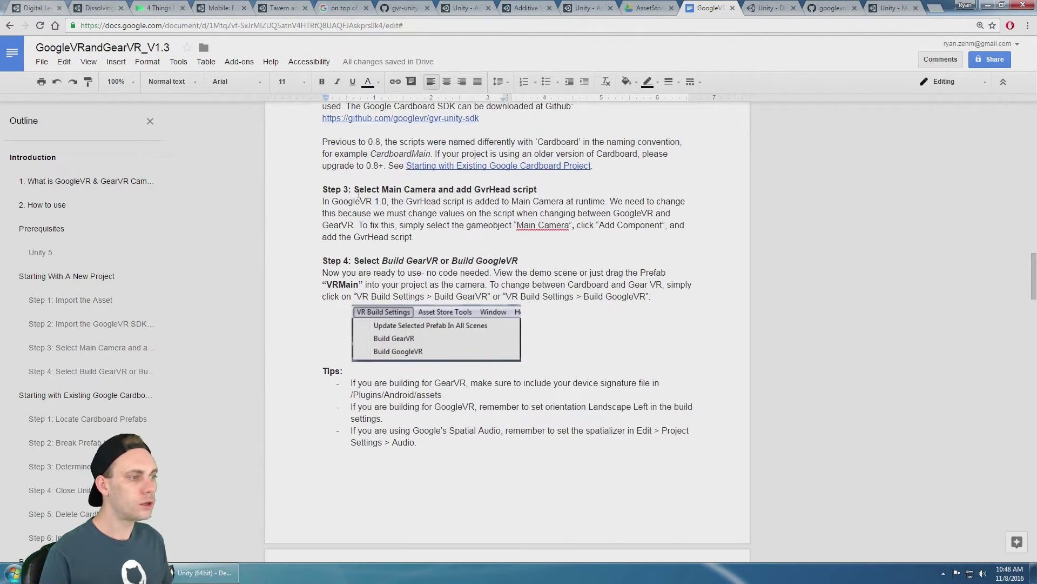
left_click_drag(354, 190, 541, 189)
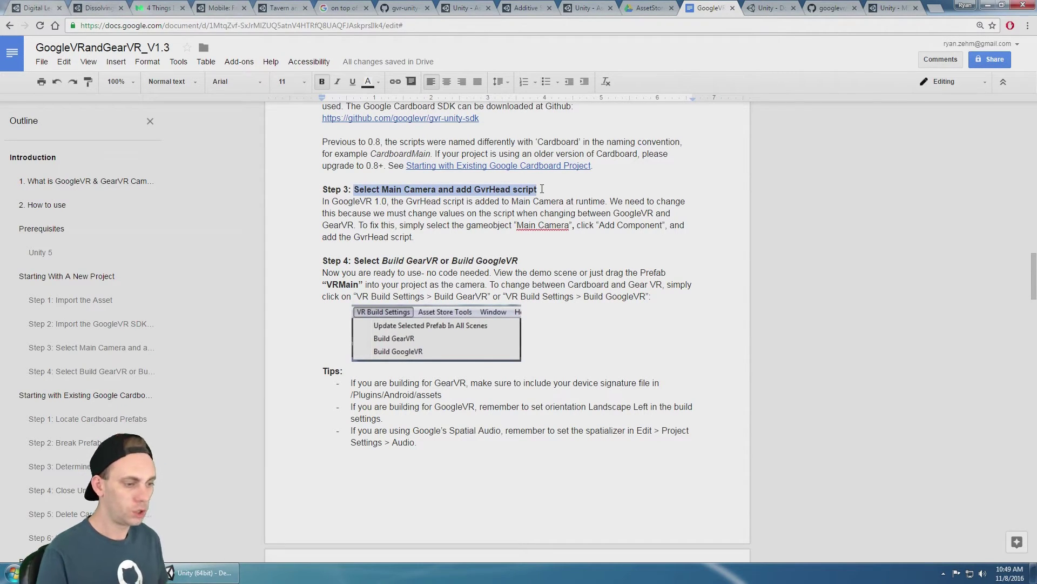
Switch back to Unity and inspect the VRMain prefab, its scene instance and the components on its child Main Camera
key("alt+Tab")
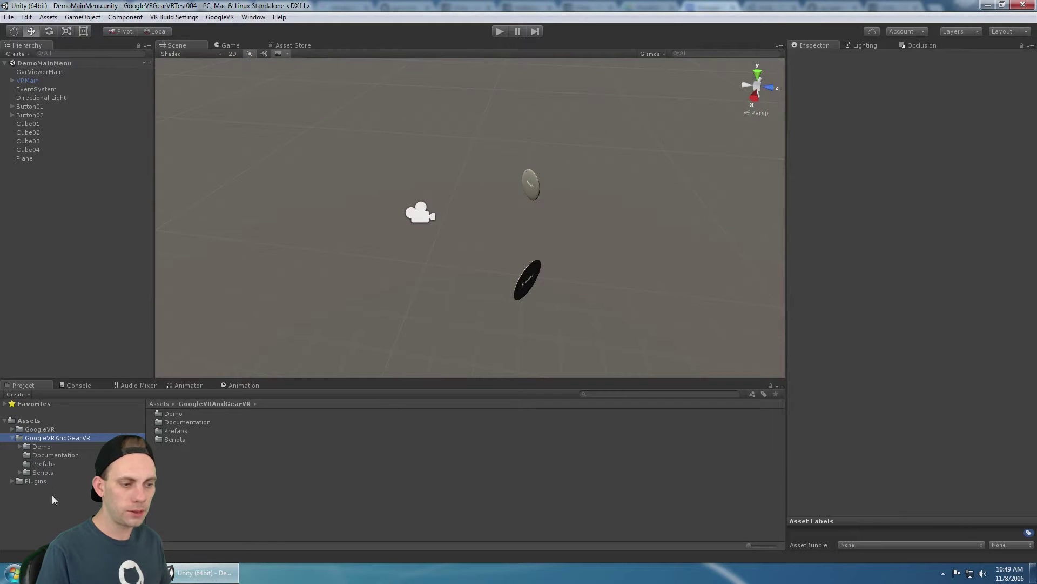
left_click(47, 465)
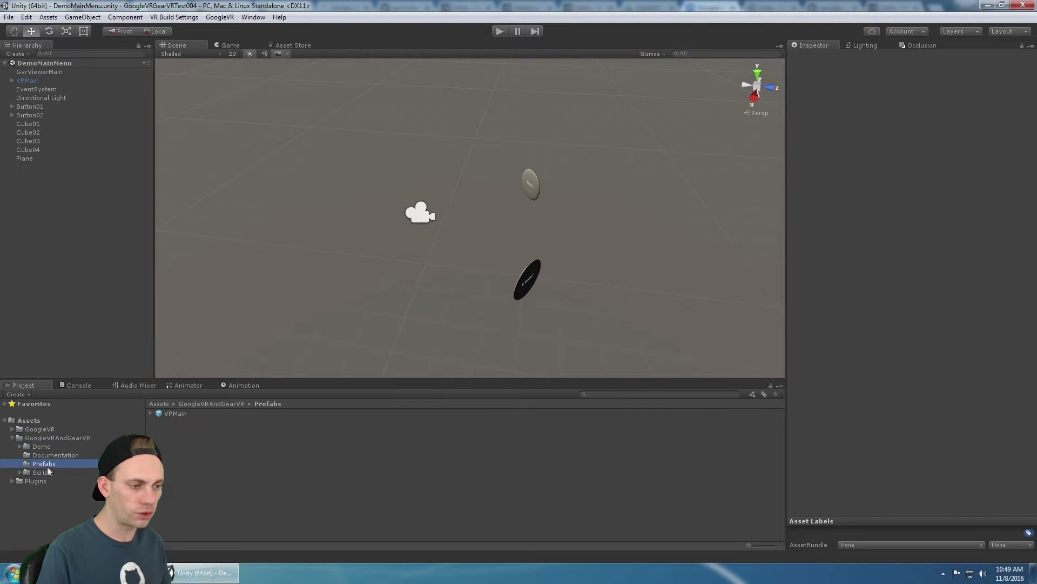
left_click(174, 414)
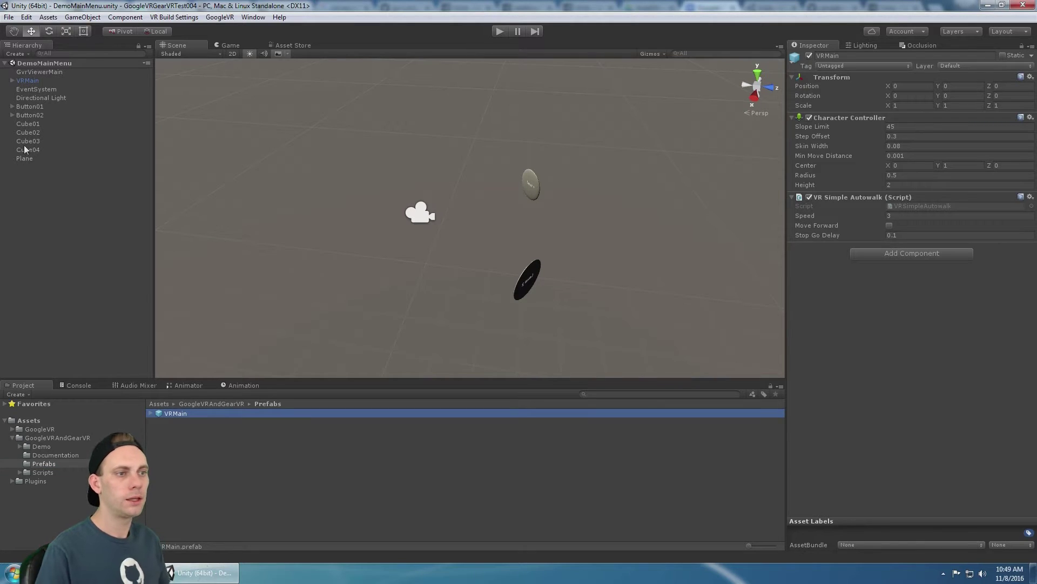
left_click(27, 81)
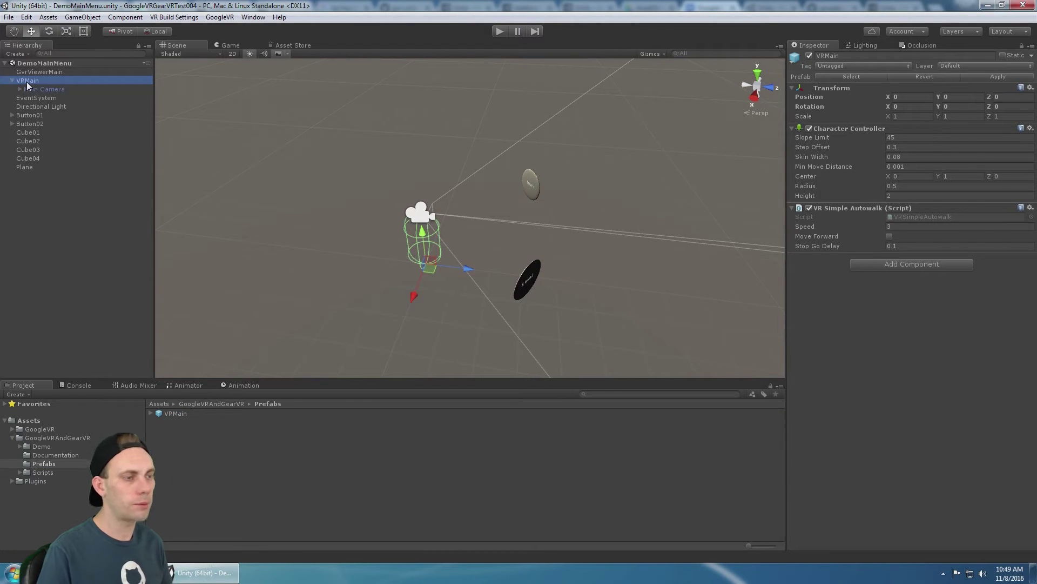
left_click(30, 88)
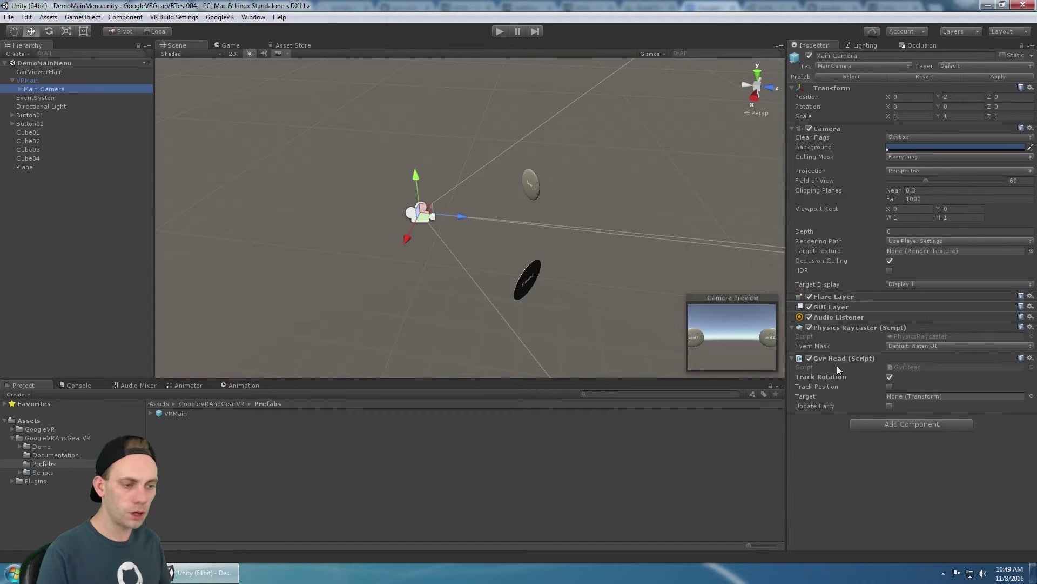
Open the DemoScene scene from the GoogleVR/DemoScenes/HeadsetDemo project folder
left_click(65, 445)
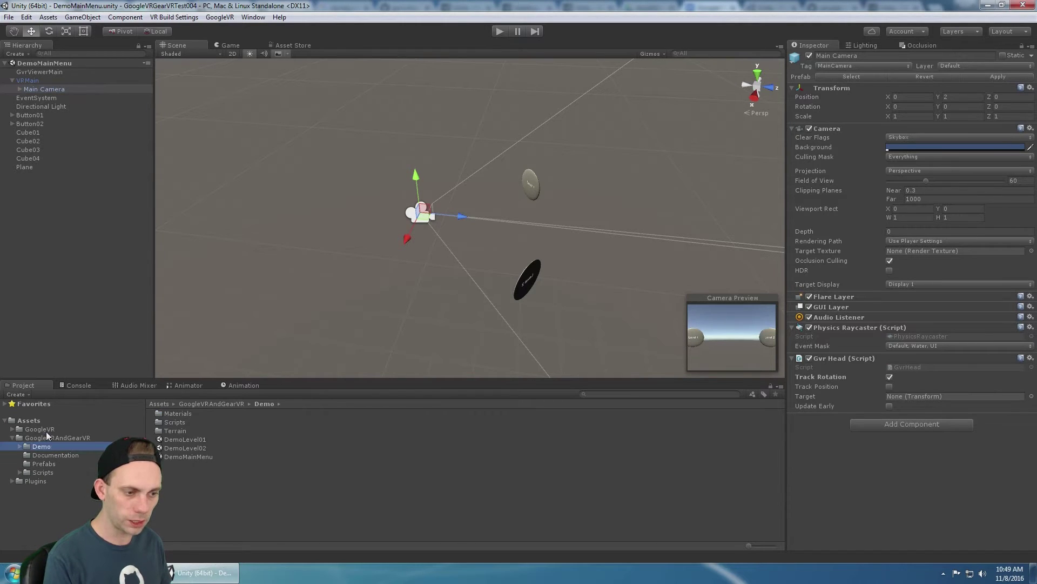
double_click(47, 430)
left_click(52, 437)
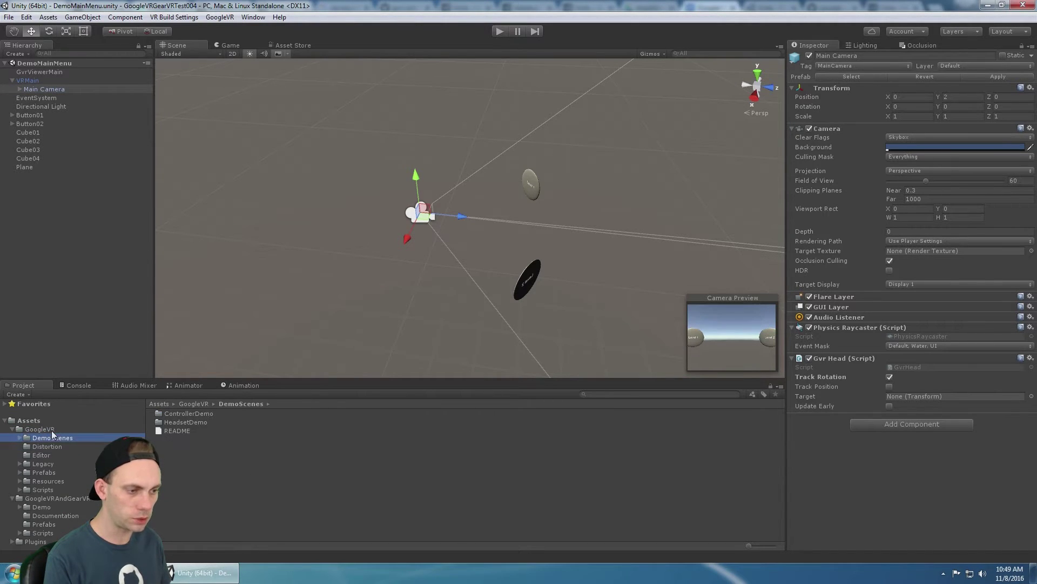
double_click(186, 424)
double_click(185, 422)
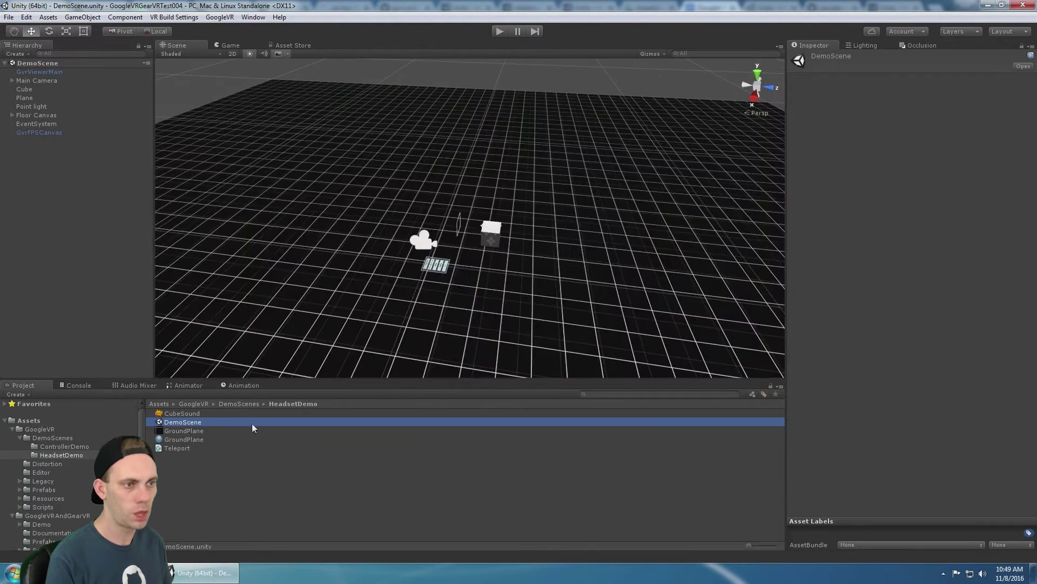
Play the scene with Main Camera selected, examine the components it carries at runtime, and stop playback
left_click(57, 80)
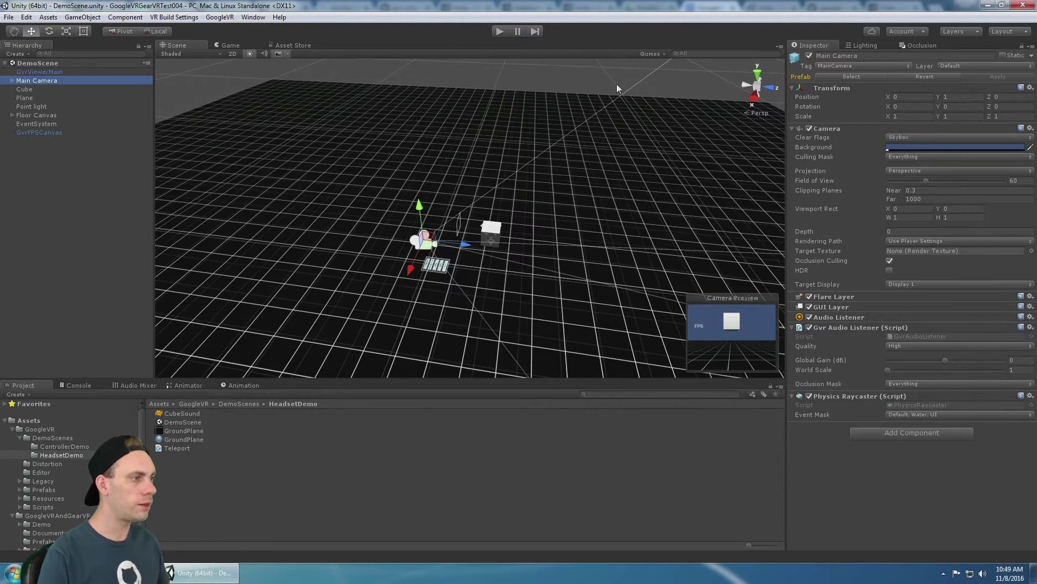
left_click(498, 32)
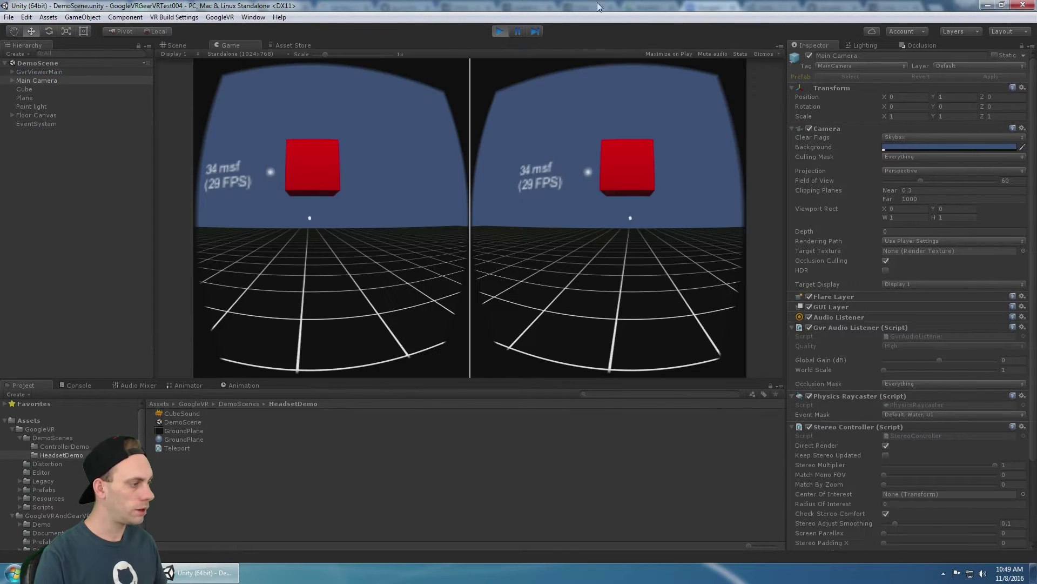
scroll(868, 288, "down", 5)
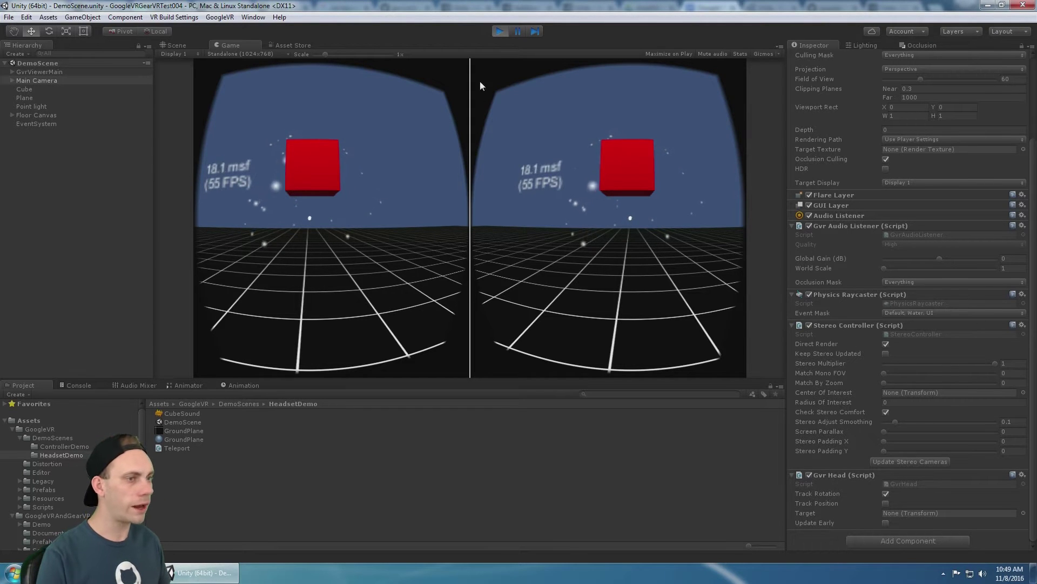
left_click(498, 33)
Check the GvrViewerMain object's settings and add the GvrHead script component to Main Camera
left_click(40, 71)
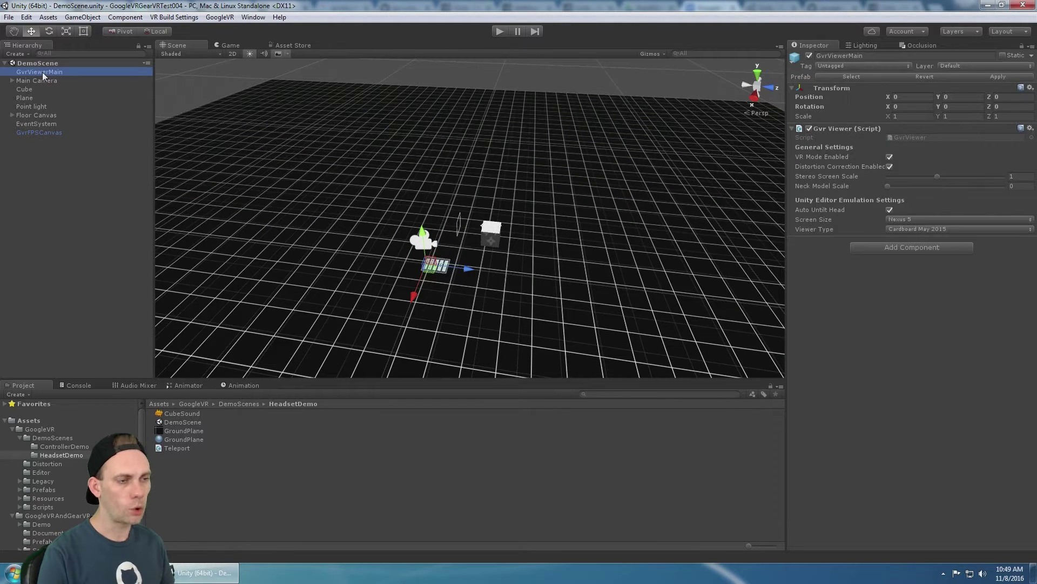
left_click(46, 82)
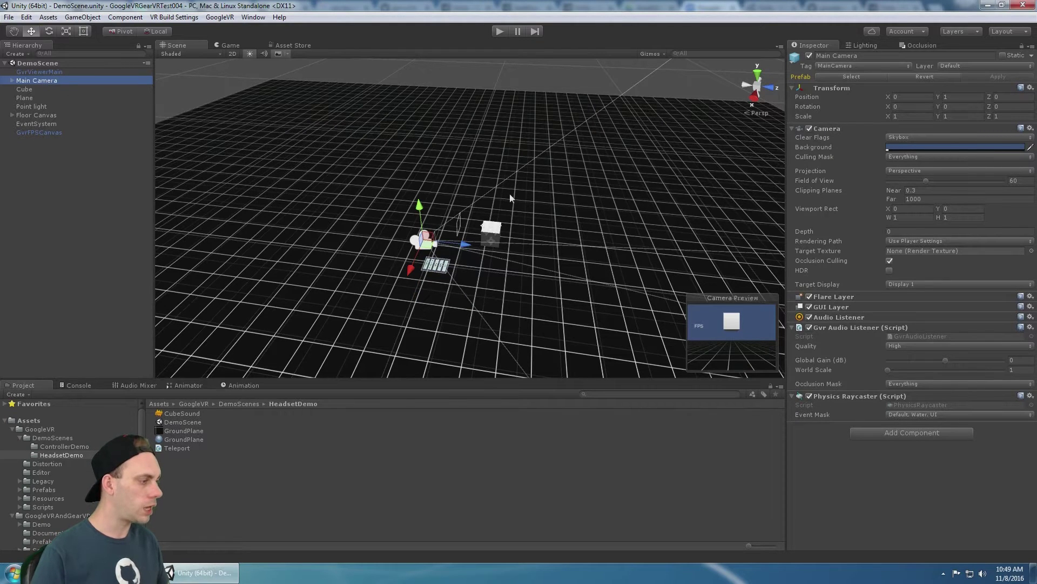
left_click(888, 431)
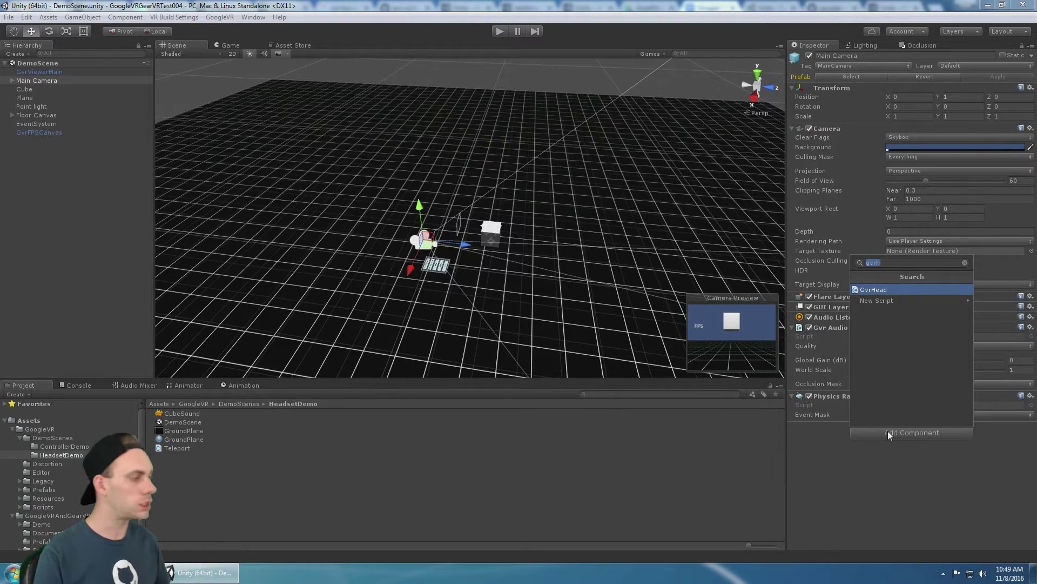
left_click(906, 481)
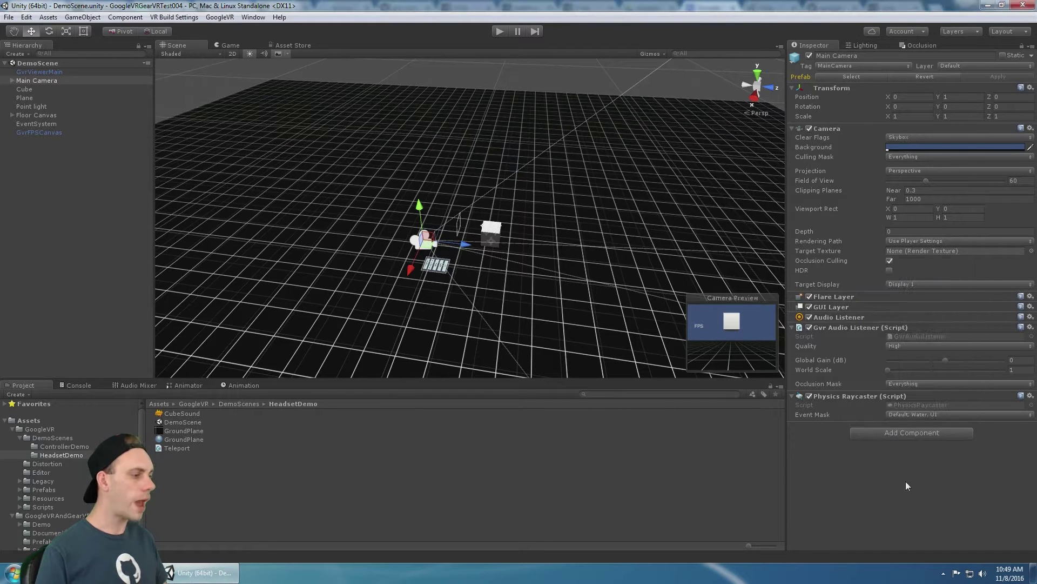
left_click(890, 436)
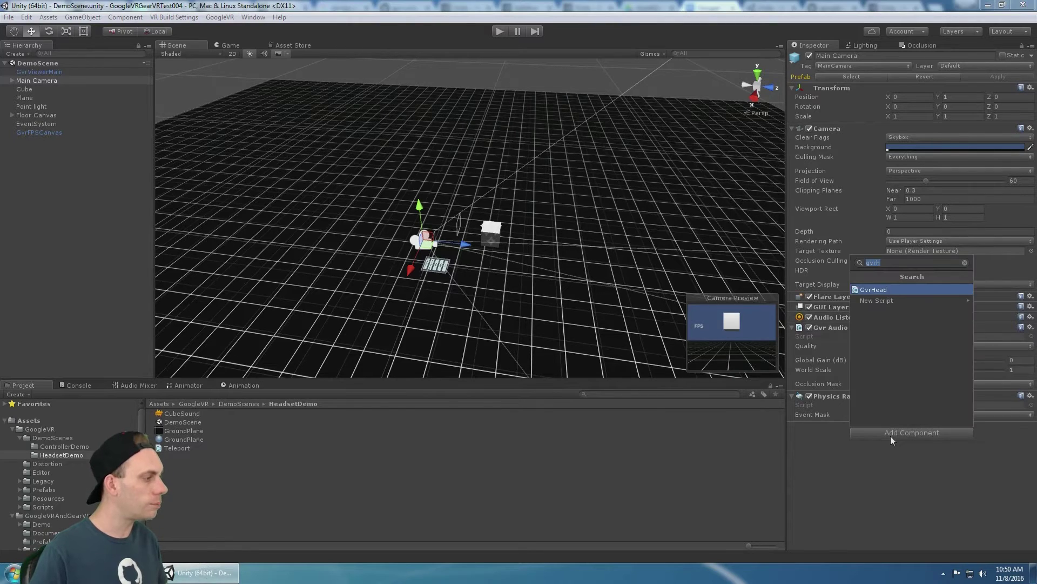
left_click(883, 290)
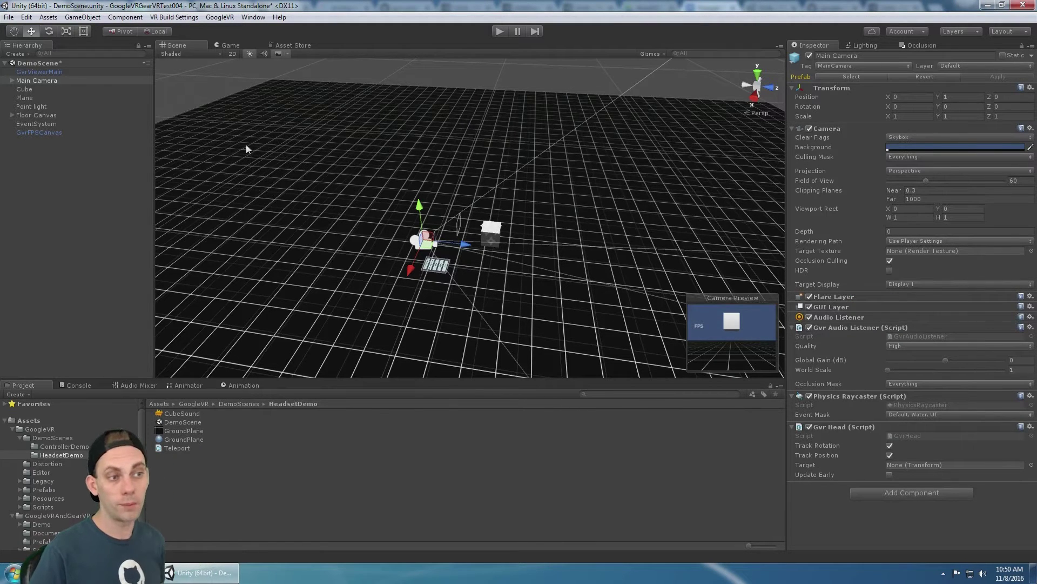
Turn off Track Rotation and Track Position in Main Camera's Gvr Head script, and review the Gvr Viewer settings on GvrViewerMain
left_click(50, 73)
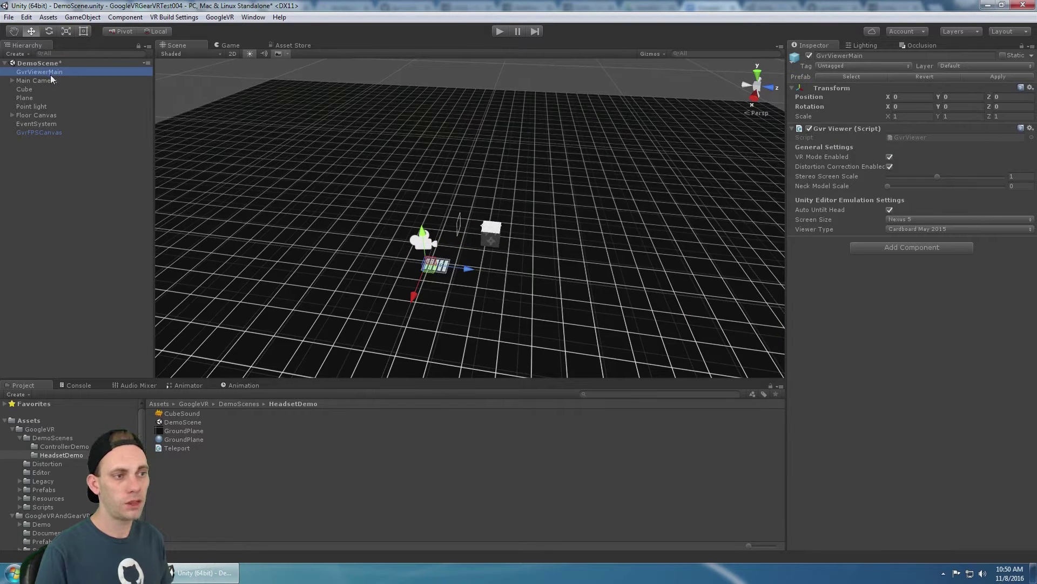
left_click(50, 79)
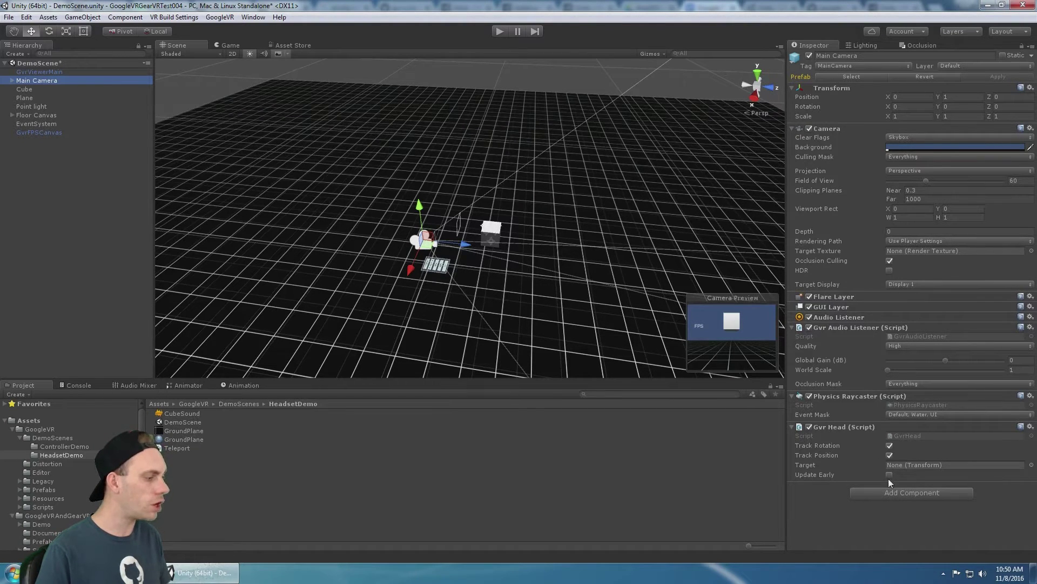
left_click(888, 446)
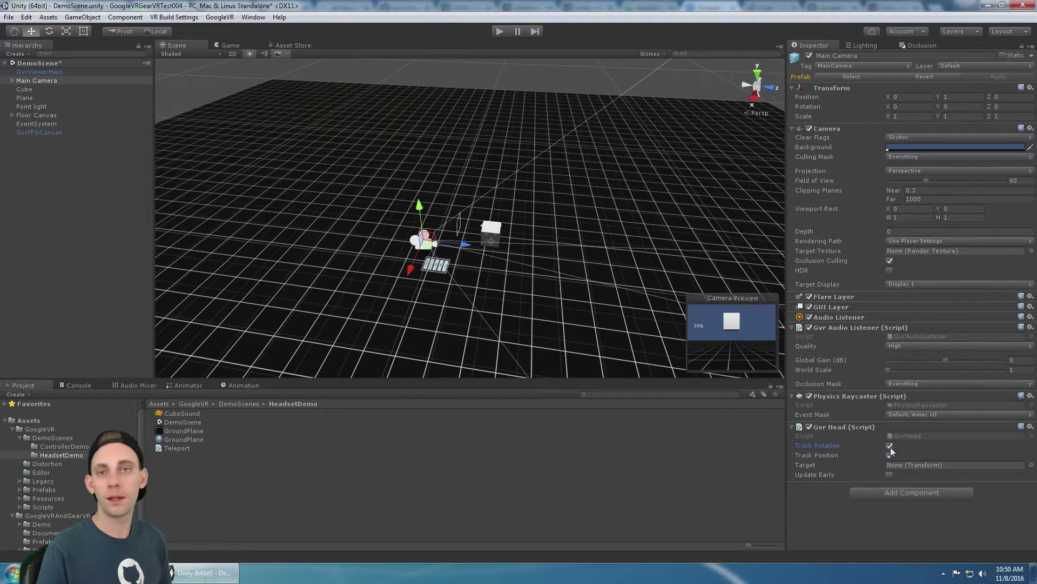
left_click(890, 455)
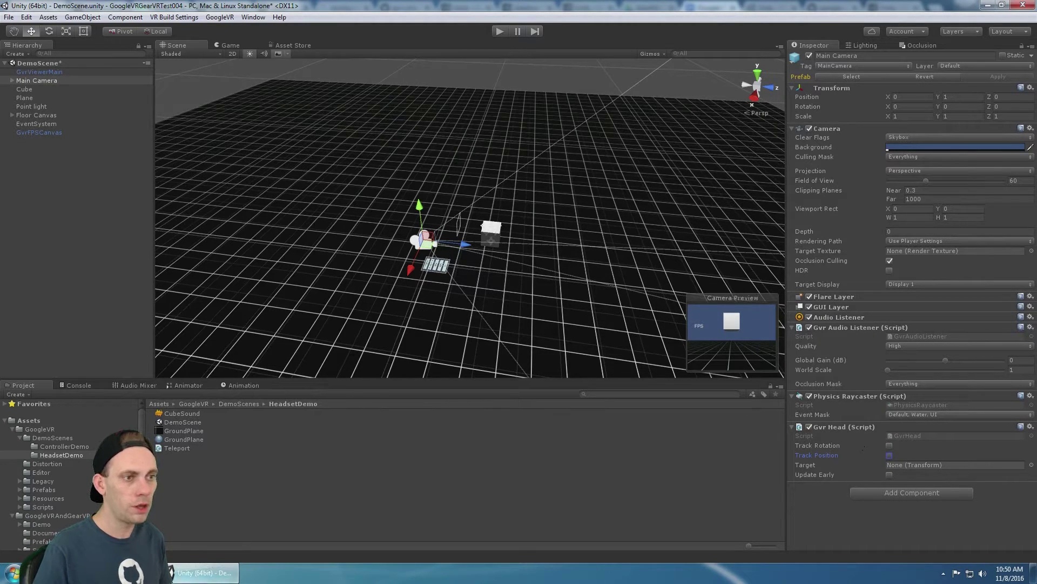
left_click(37, 72)
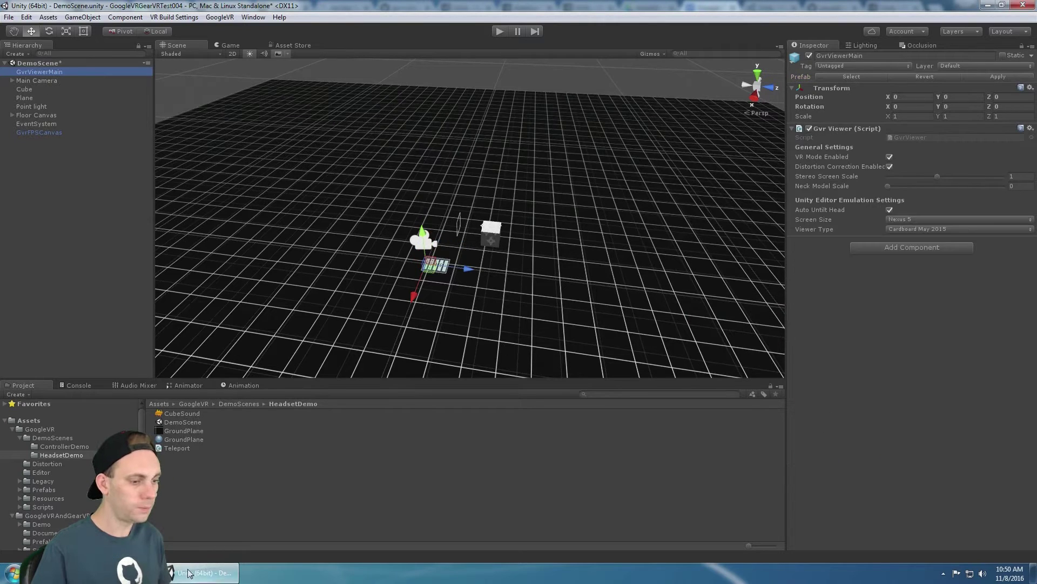
Return to the setup guide in Google Docs and highlight the Step 4 heading about selecting Build GearVR or Build GoogleVR
key("alt+Tab")
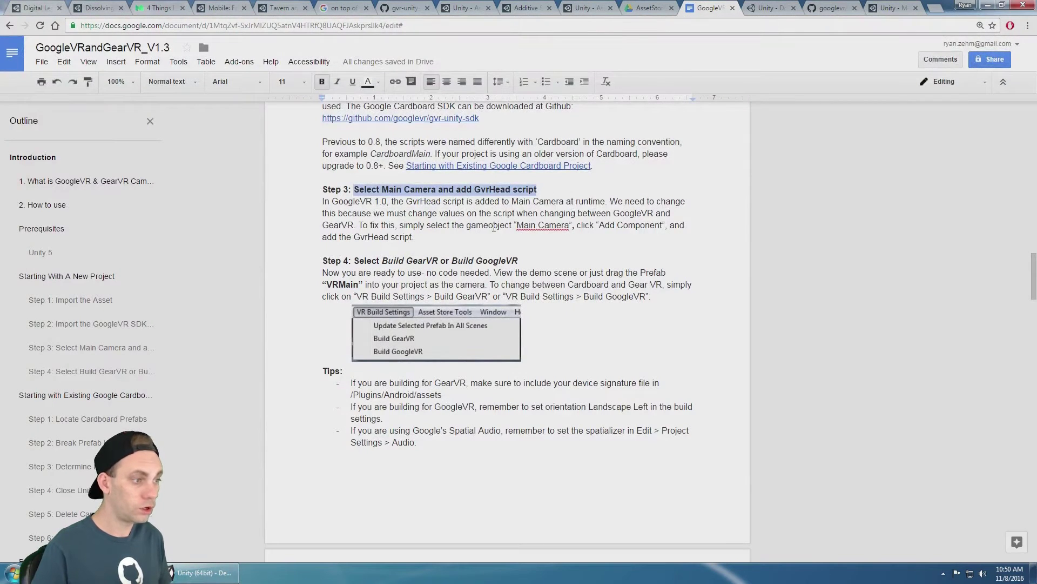
left_click(419, 248)
left_click_drag(351, 261, 527, 259)
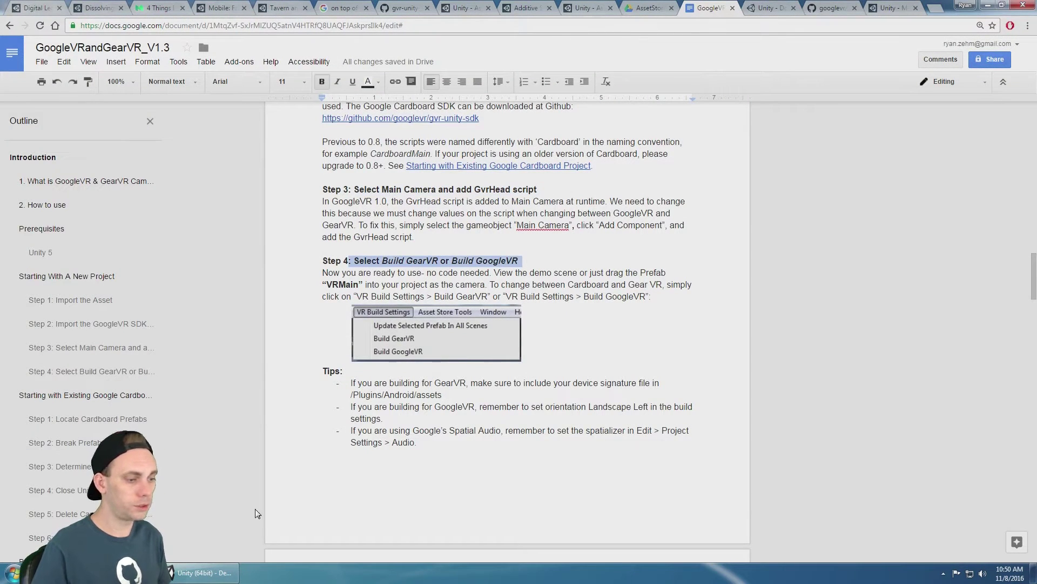
Switch to Unity and view the available VR Build Settings options
left_click(210, 578)
left_click(216, 17)
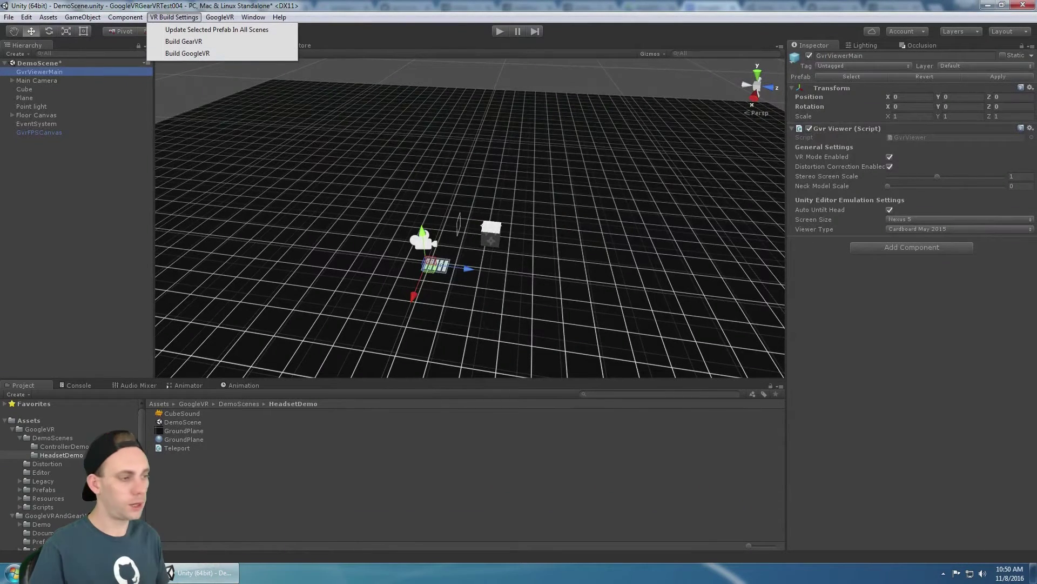
Return to the setup guide and read the sections on existing Google Cardboard projects and building a multi-scene setup
key("alt+Tab")
scroll(473, 390, "down", 10)
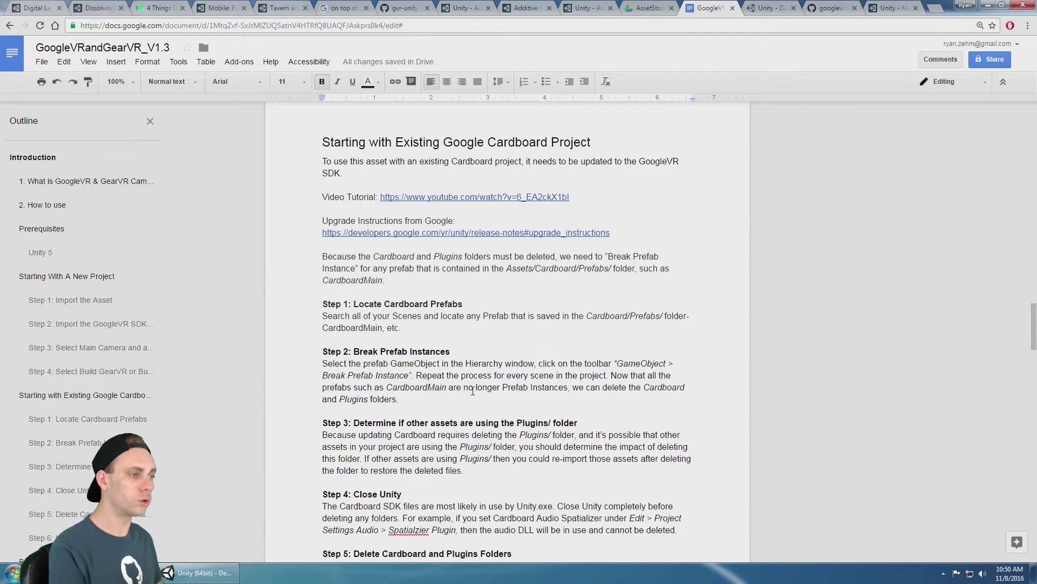
left_click(537, 200)
scroll(478, 245, "down", 2)
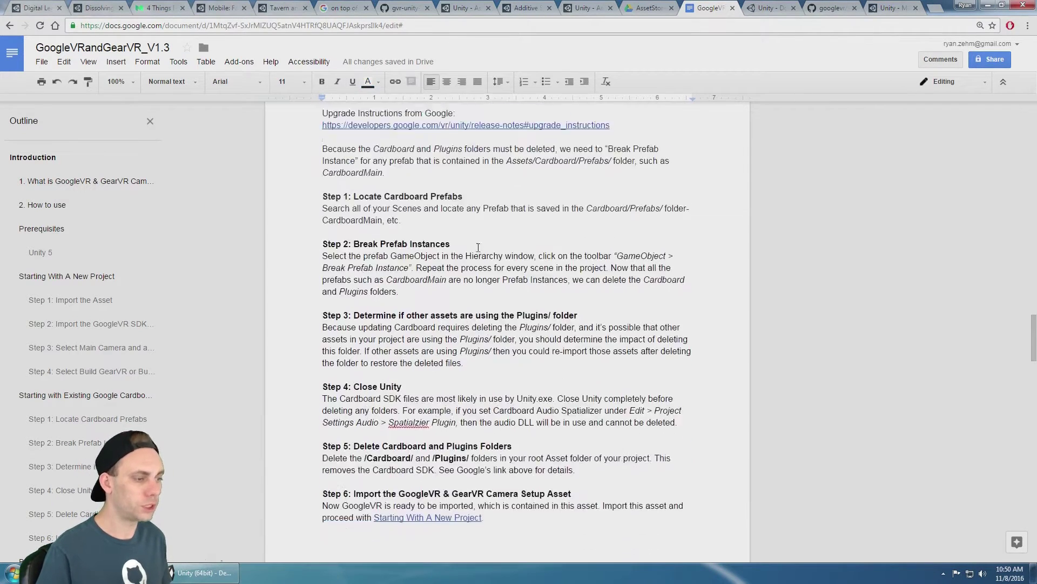
scroll(435, 200, "down", 2)
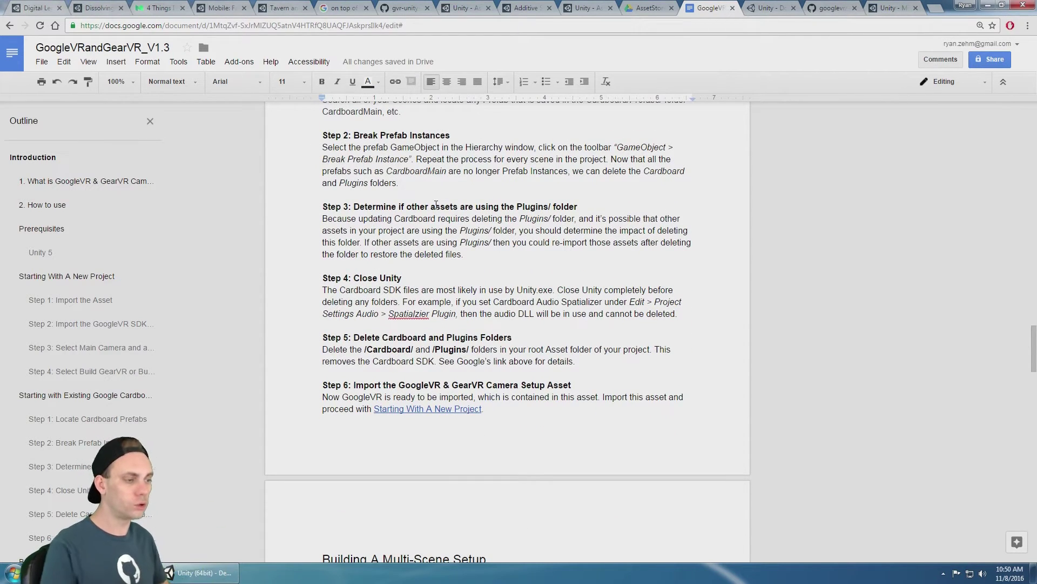
scroll(435, 205, "down", 6)
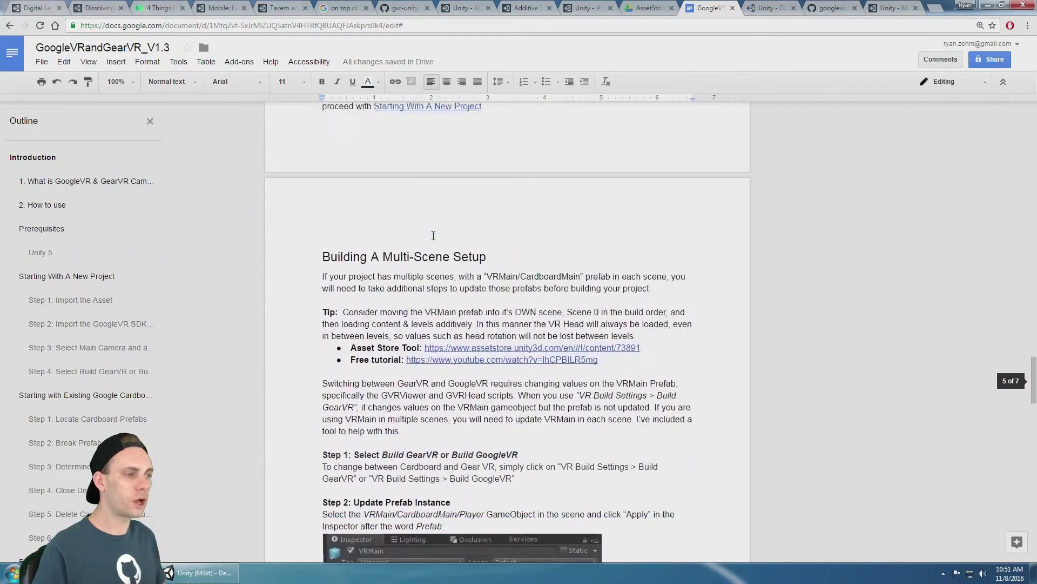
scroll(433, 235, "down", 5)
scroll(435, 238, "up", 3)
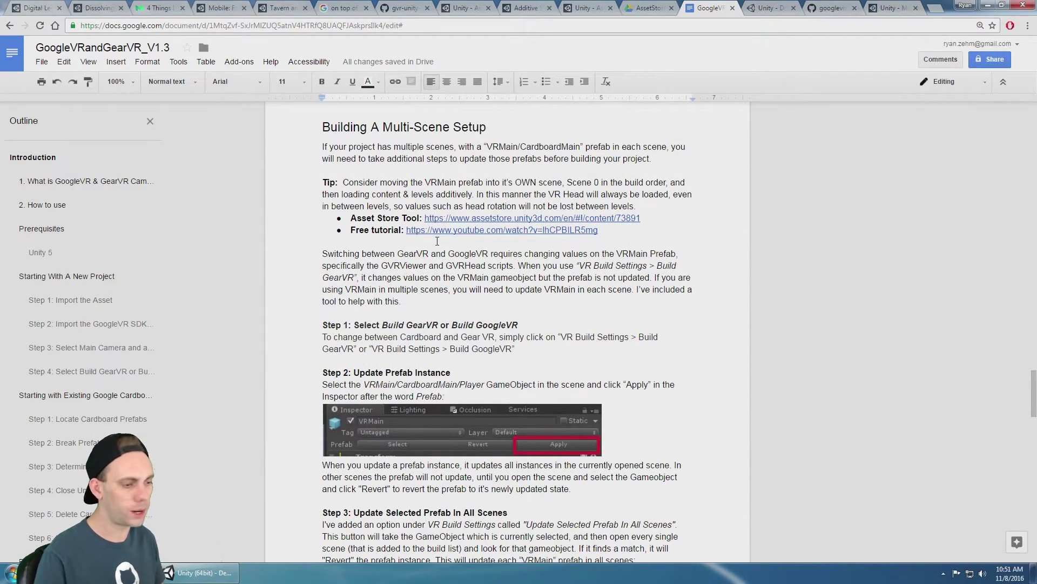
Switch back to Unity and open the DemoMainMenu scene from the GoogleVRAndGearVR Demo folder
key("alt+Tab")
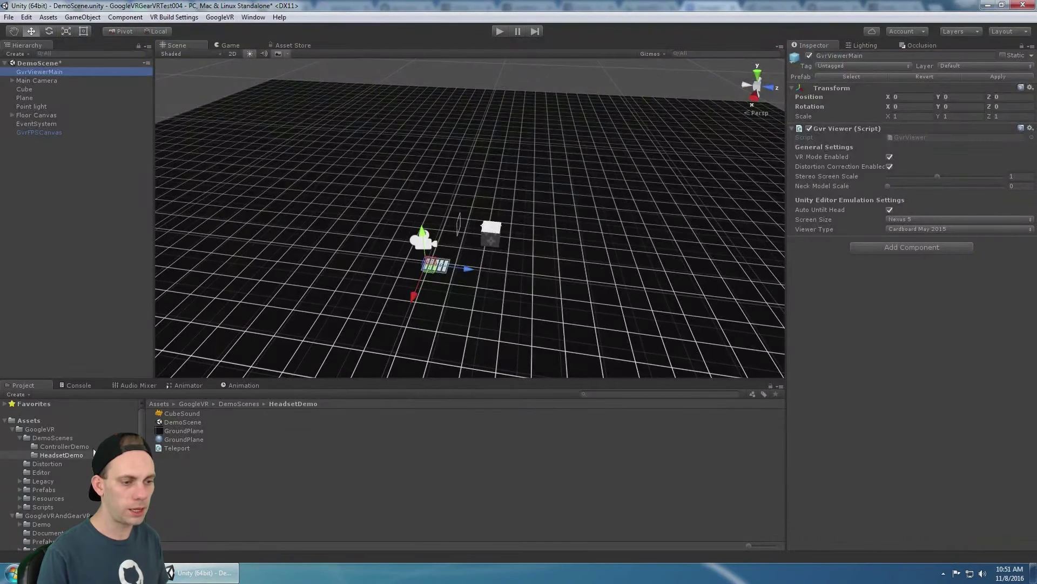
left_click(12, 429)
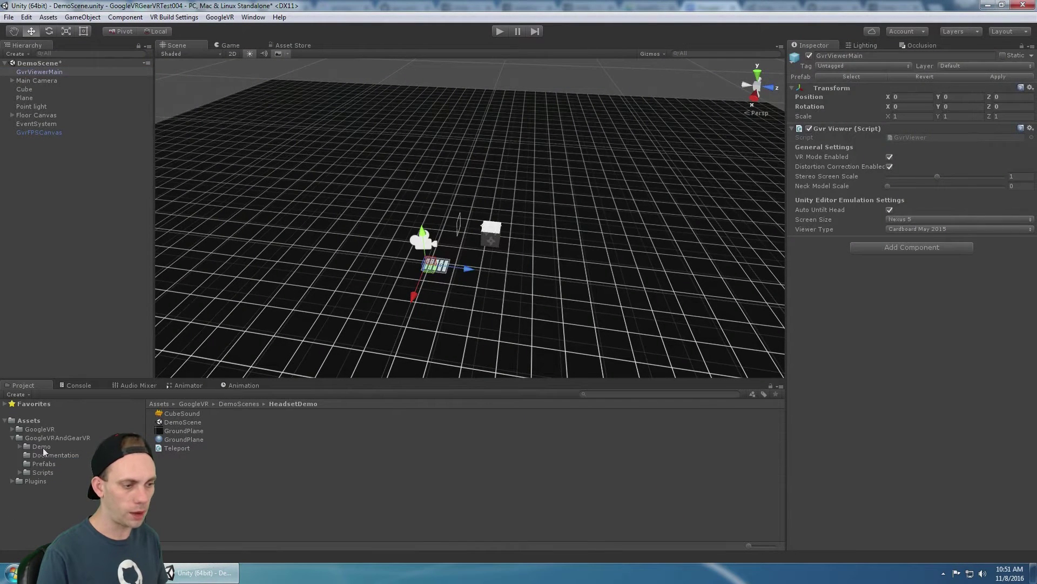
left_click(42, 447)
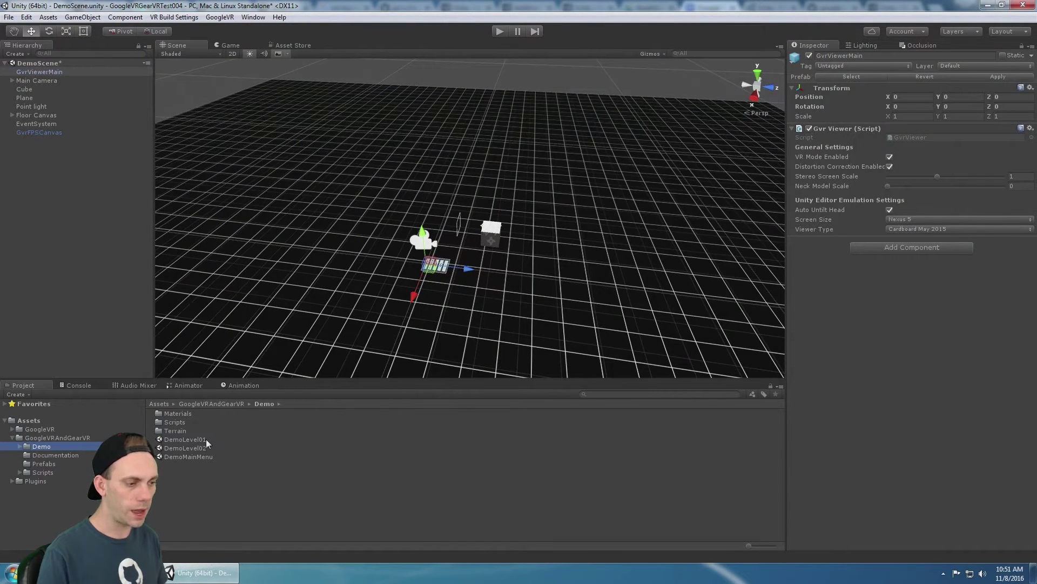
double_click(204, 456)
left_click(564, 306)
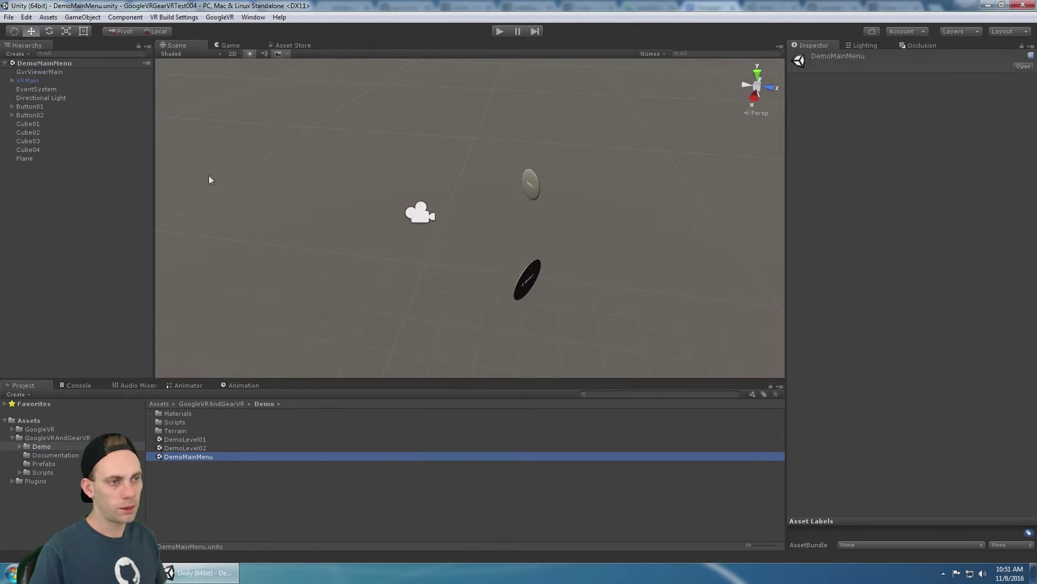
Expand VRMain in the DemoMainMenu scene and inspect it, its Main Camera and GvrViewerMain
left_click(68, 80)
key("Up")
key("Down")
key("Right")
key("Down")
left_click(62, 72)
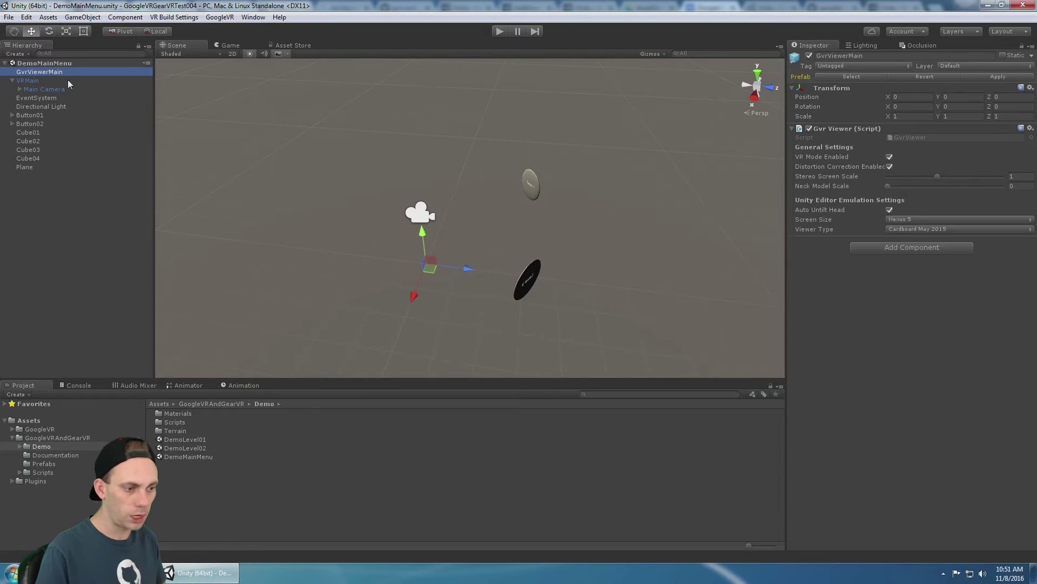
Open DemoLevel01 and DemoLevel02 in turn and inspect VRMain in each, including its Main Camera in DemoLevel02
double_click(207, 438)
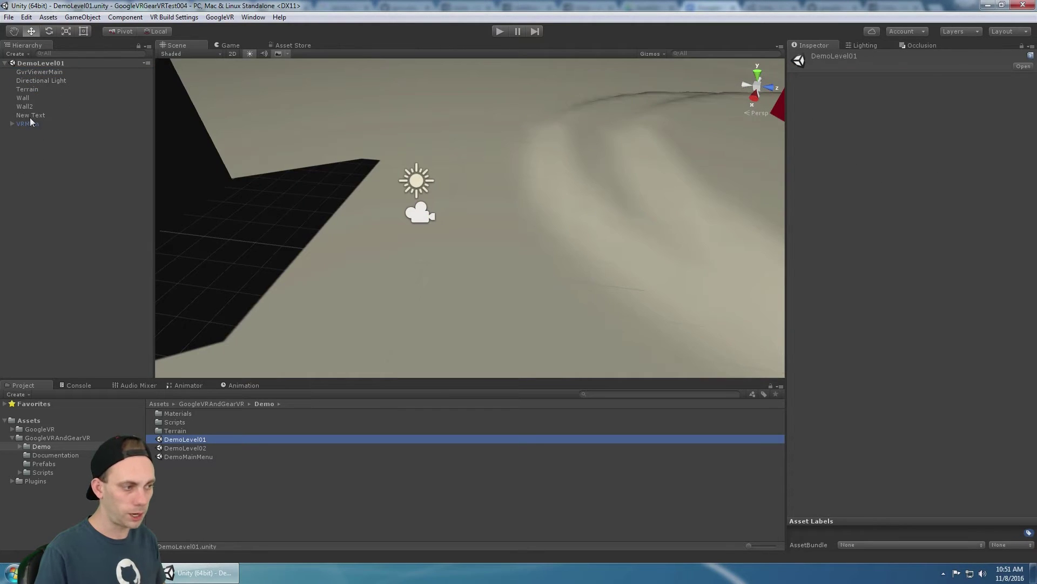
left_click(29, 123)
double_click(199, 448)
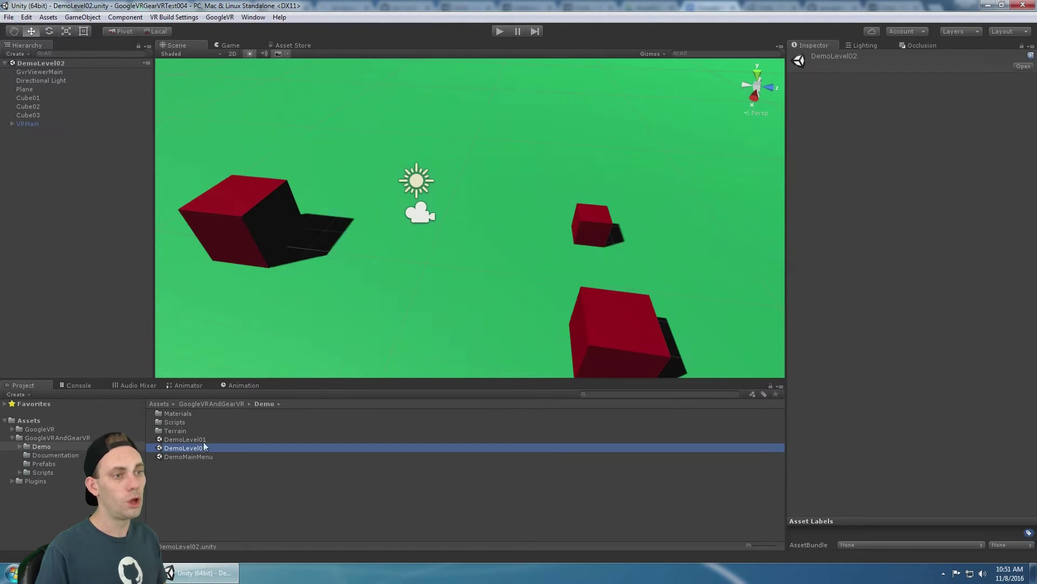
left_click(38, 124)
key("Right")
key("Down")
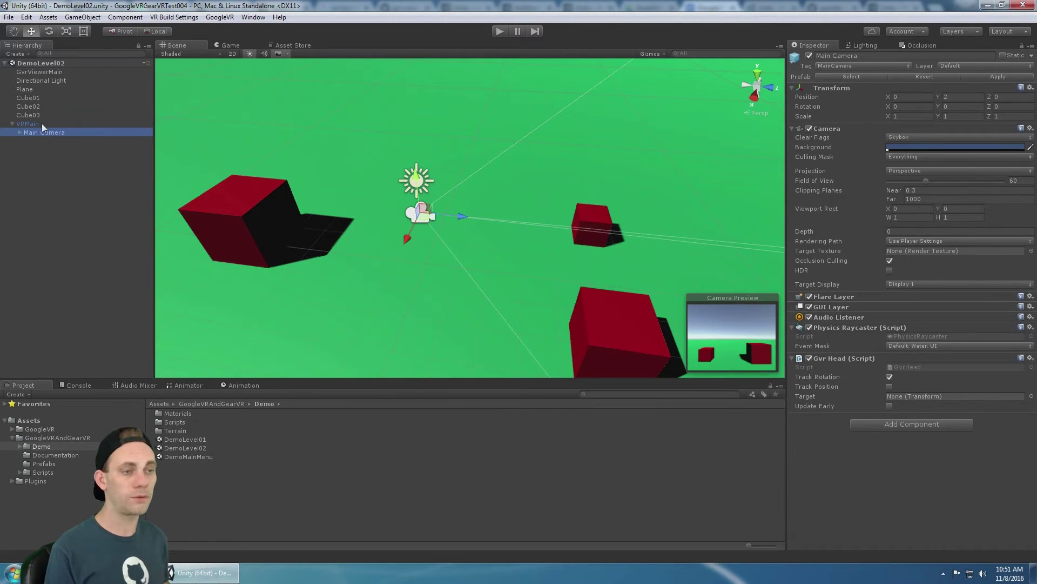
left_click(41, 124)
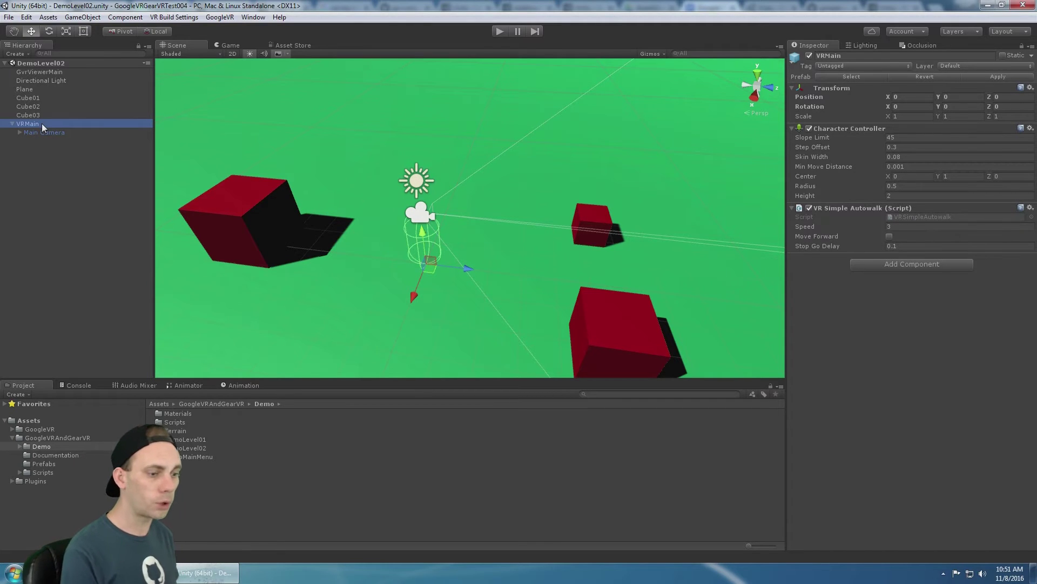
left_click(192, 439)
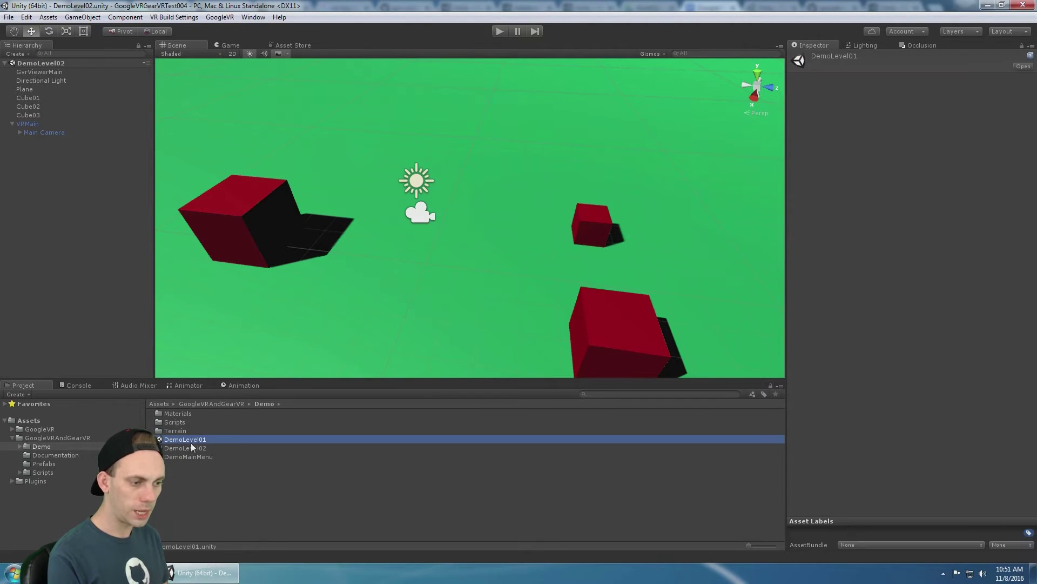
left_click(201, 449)
left_click(204, 456)
left_click(205, 448)
left_click(205, 442)
left_click(205, 448)
left_click(208, 456)
Check GvrViewerMain and the VR Build Settings options in DemoLevel02, and select VRMain
left_click(73, 71)
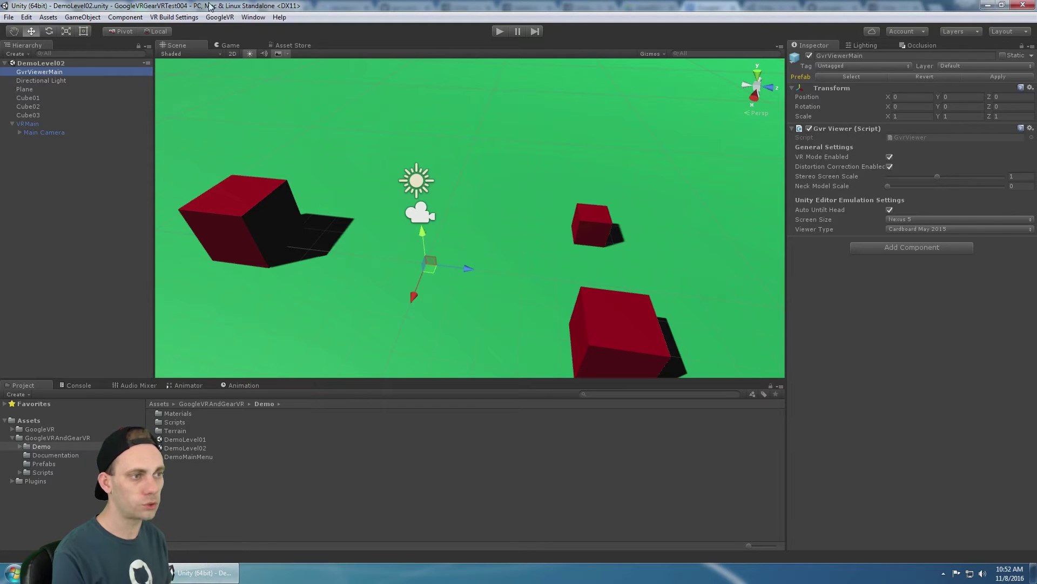
left_click(174, 17)
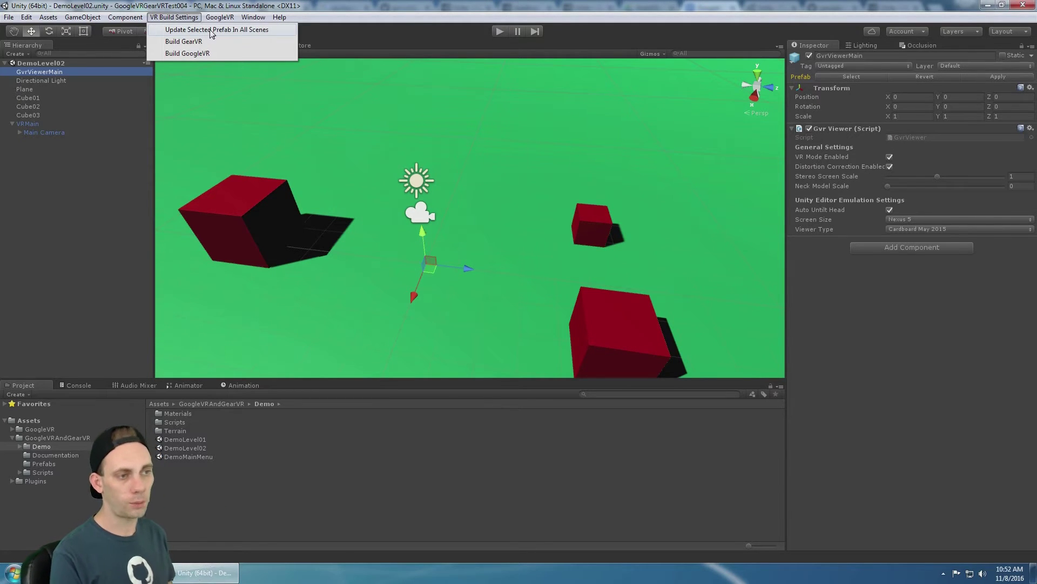
left_click(44, 123)
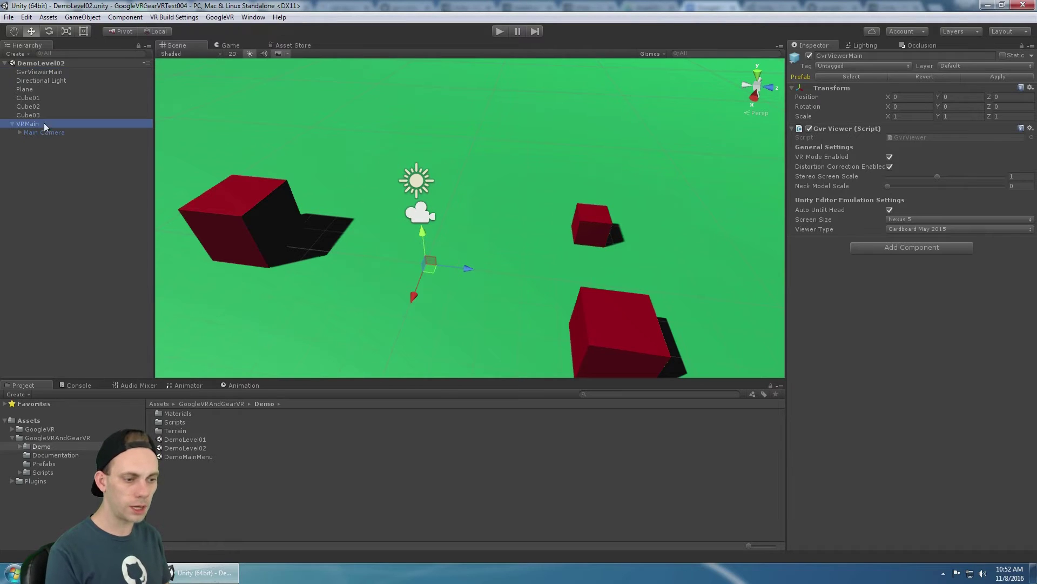
Locate the VRMain prefab in the GoogleVRAndGearVR Prefabs folder and inspect its Main Camera child
left_click(53, 463)
left_click(196, 403)
double_click(173, 431)
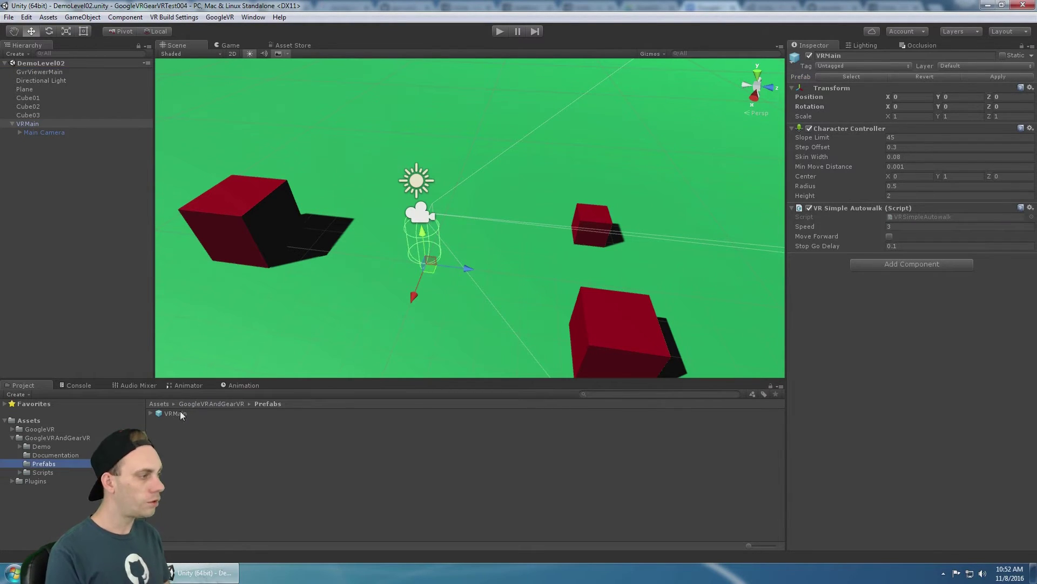
left_click(179, 412)
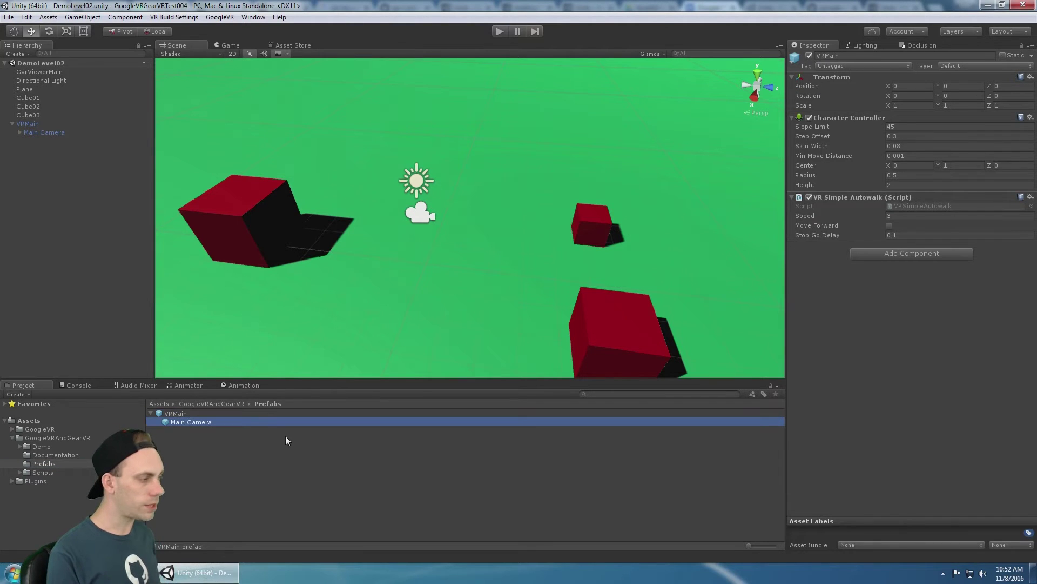
key("Right")
key("Down")
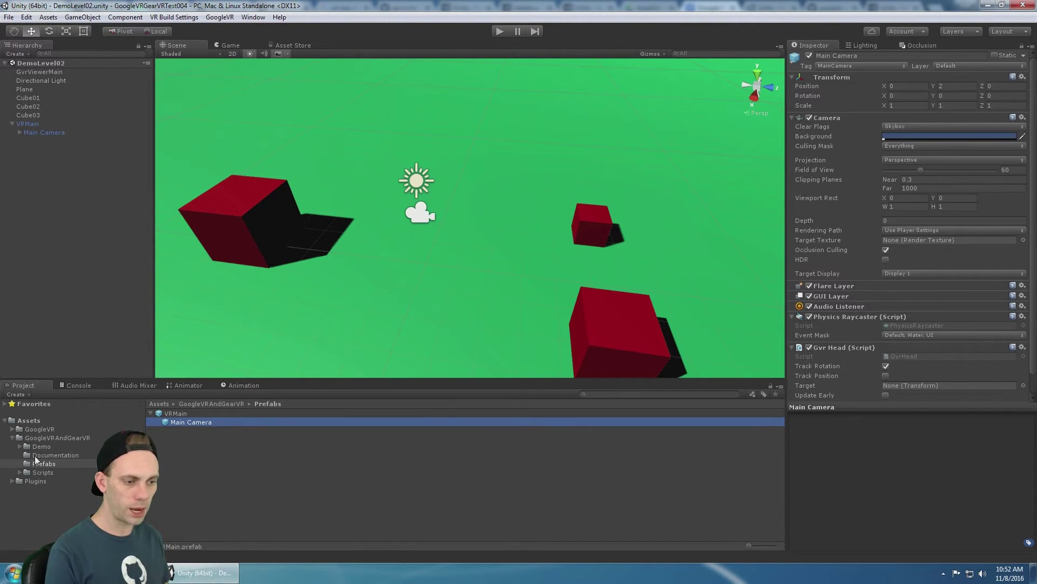
Open the DemoMainMenu scene from the Demo folder and run Build GearVR on it
left_click(53, 446)
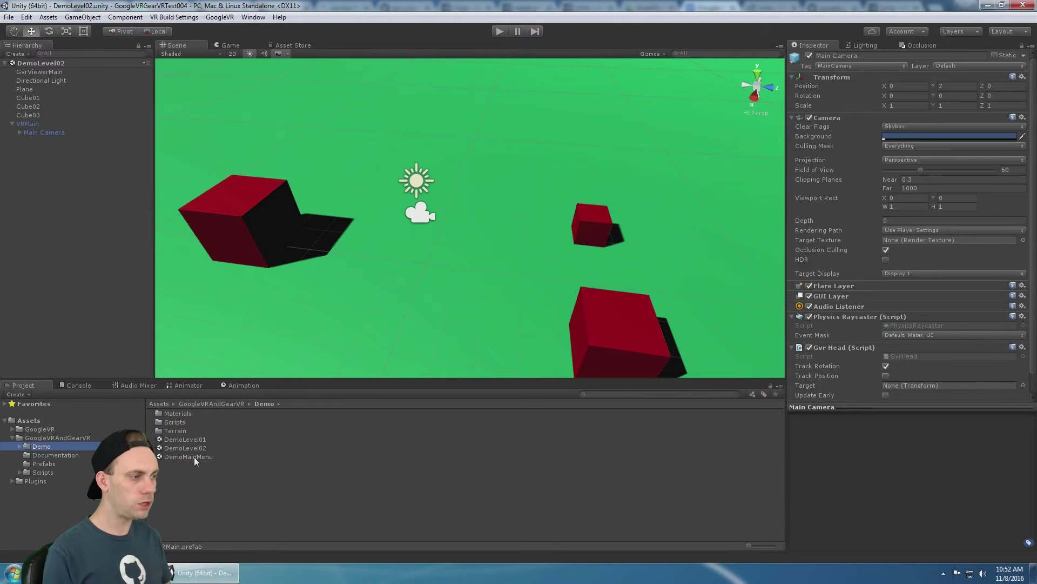
double_click(206, 457)
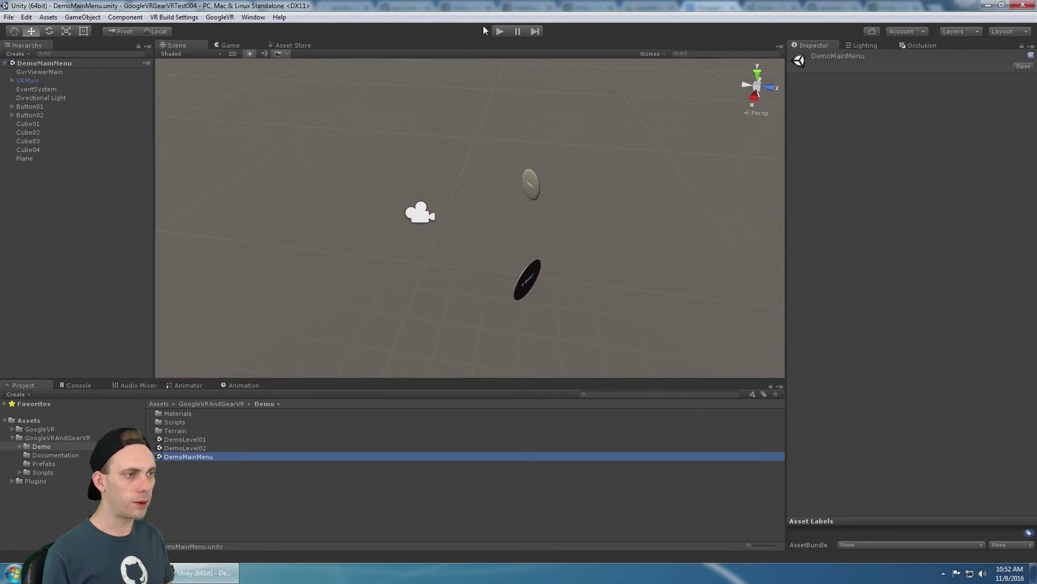
left_click(218, 18)
mouse_move(178, 18)
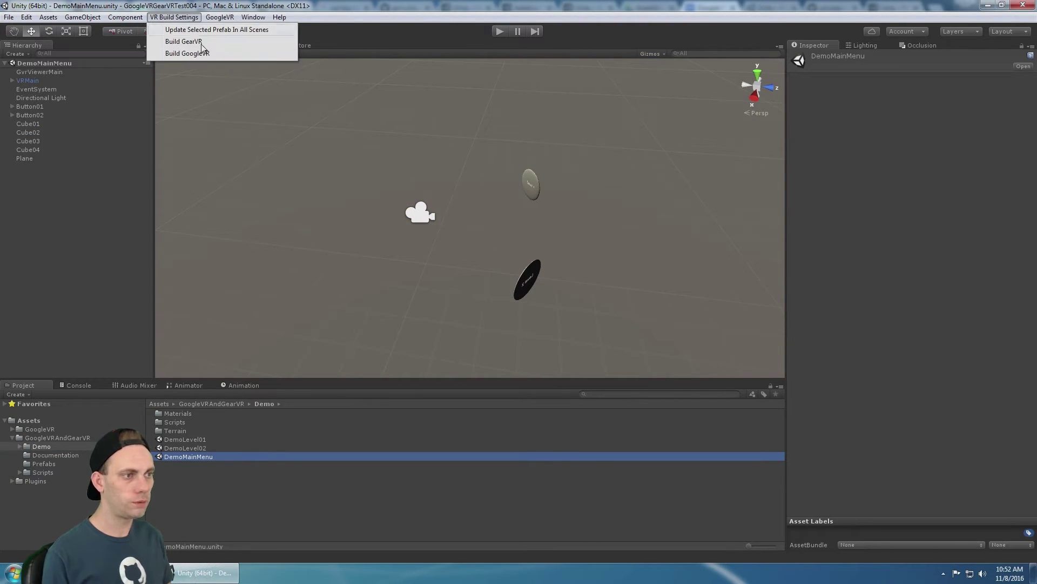
left_click(210, 42)
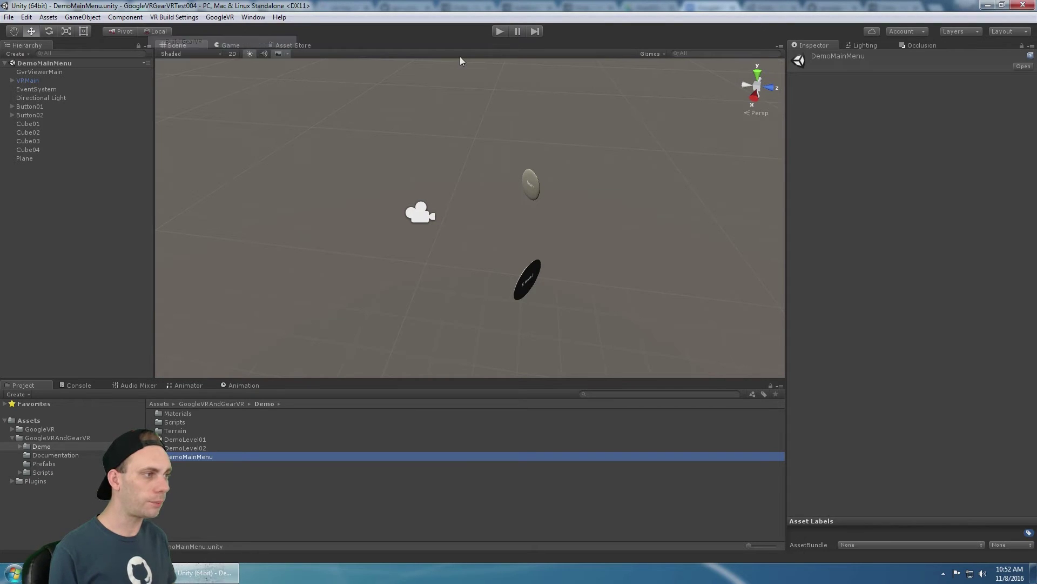
Play DemoMainMenu, change VRMain's Main Camera Y rotation until it faces the Level 1 button, and stop playback
left_click(499, 31)
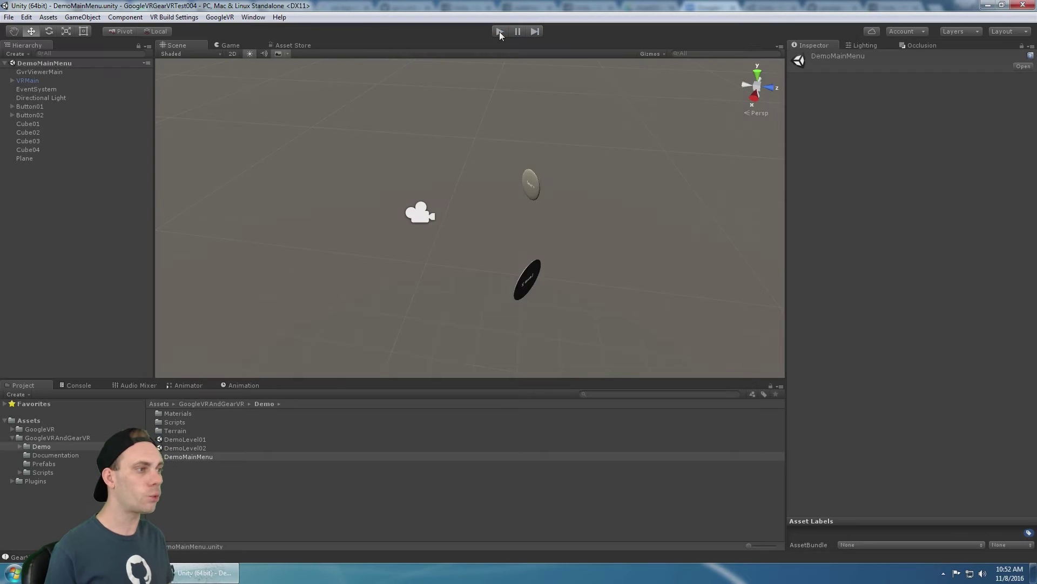
left_click(499, 31)
key("alt")
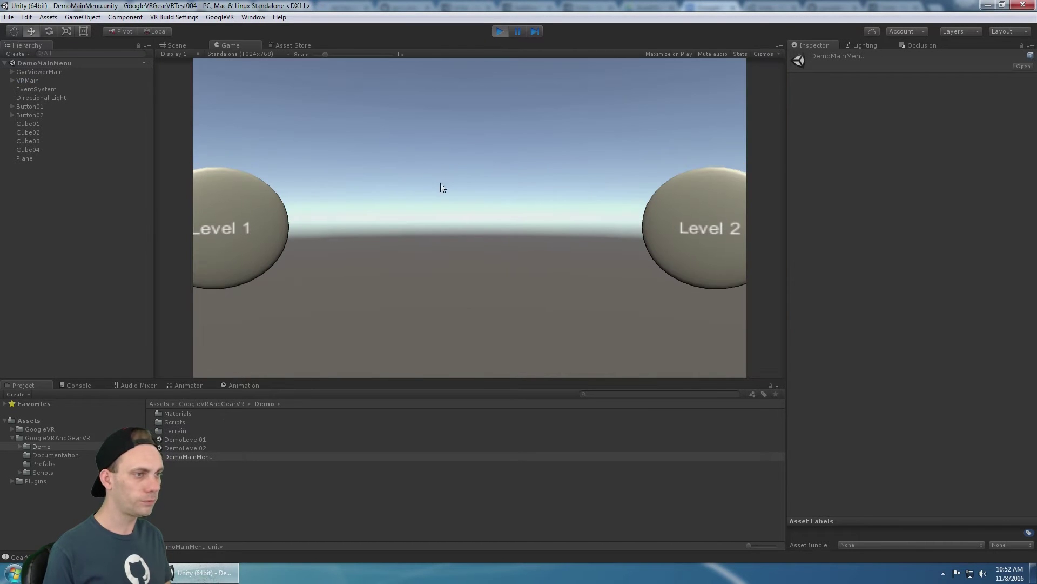
left_click(38, 80)
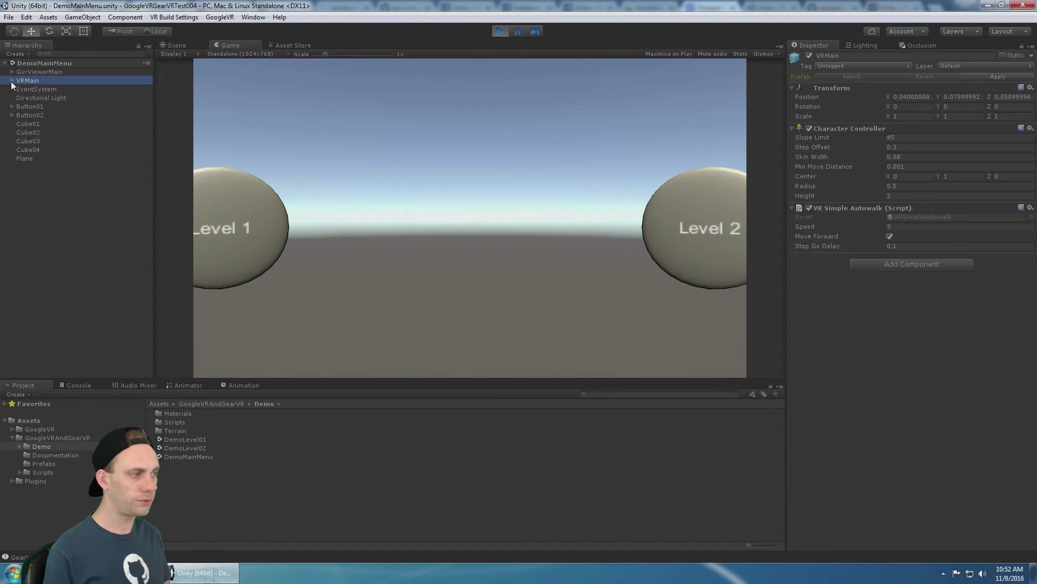
left_click(12, 81)
left_click(49, 89)
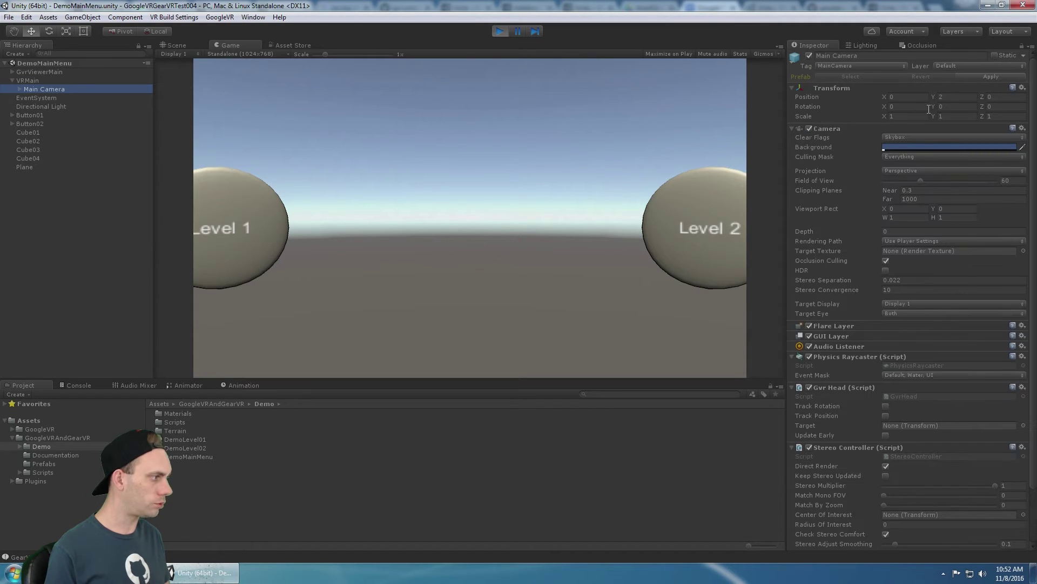
left_click_drag(933, 106, 361, 154)
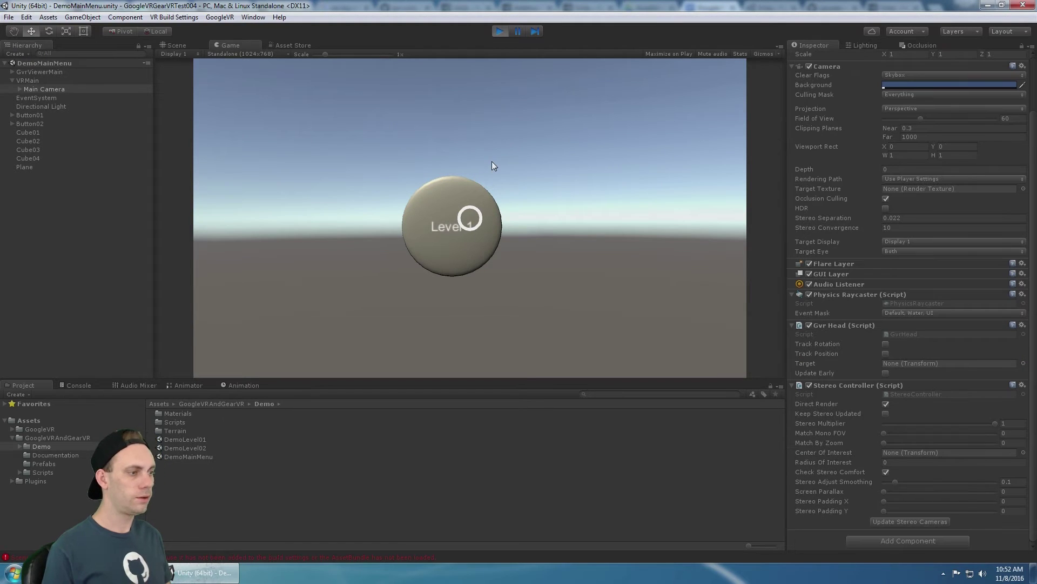
left_click(501, 31)
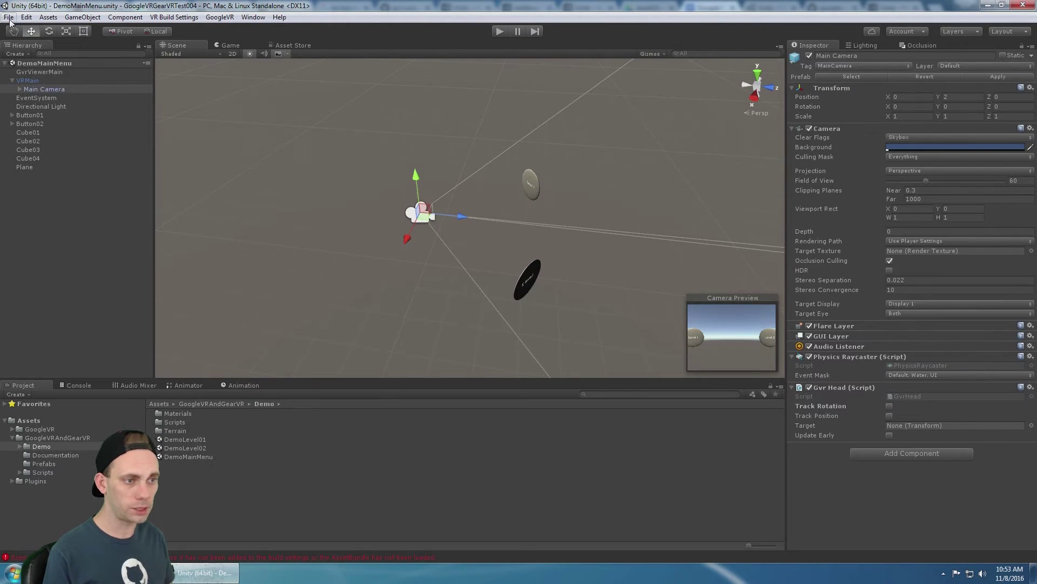
Add the DemoMainMenu and demo level scenes to Scenes In Build in Build Settings
left_click(10, 17)
left_click(68, 124)
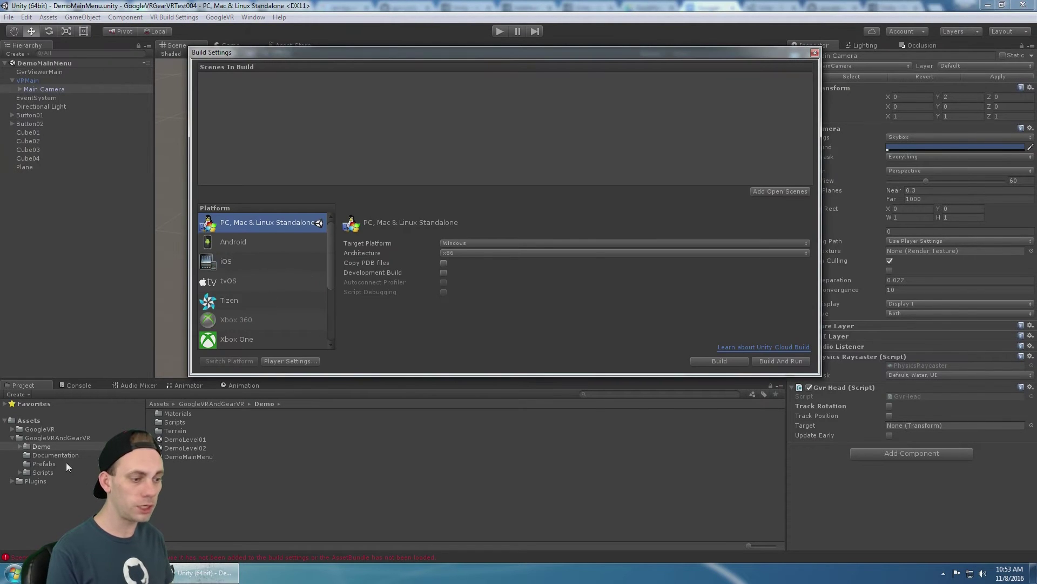
left_click_drag(193, 456, 351, 162)
left_click_drag(189, 447, 359, 149)
left_click_drag(191, 449, 362, 118)
left_click(814, 52)
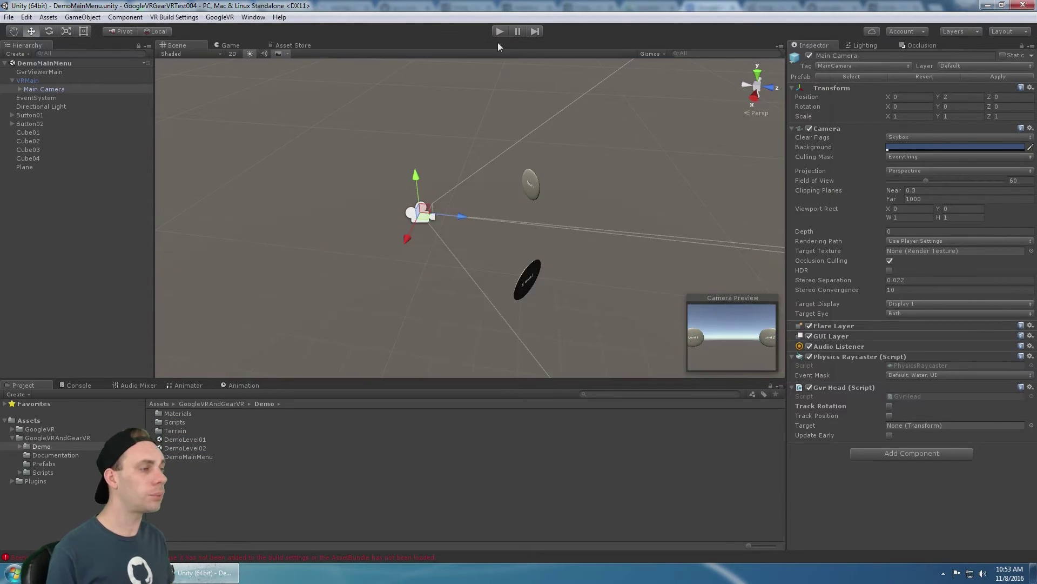
Play DemoMainMenu, turn VRMain's Main Camera toward the Level 1 button to load that level, and stop playback
key("ctrl+p")
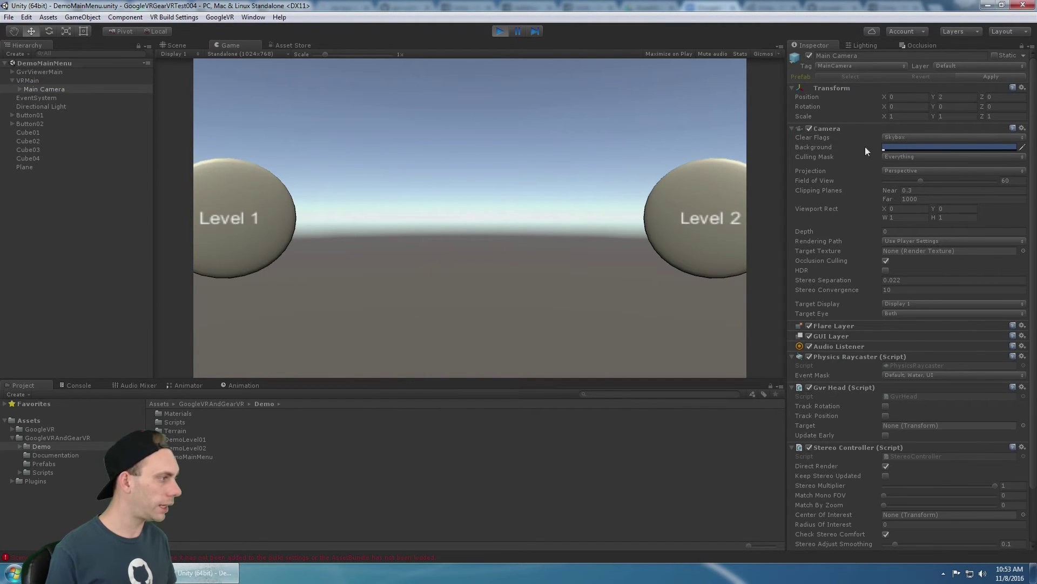
left_click_drag(910, 112, 384, 159)
left_click(529, 182)
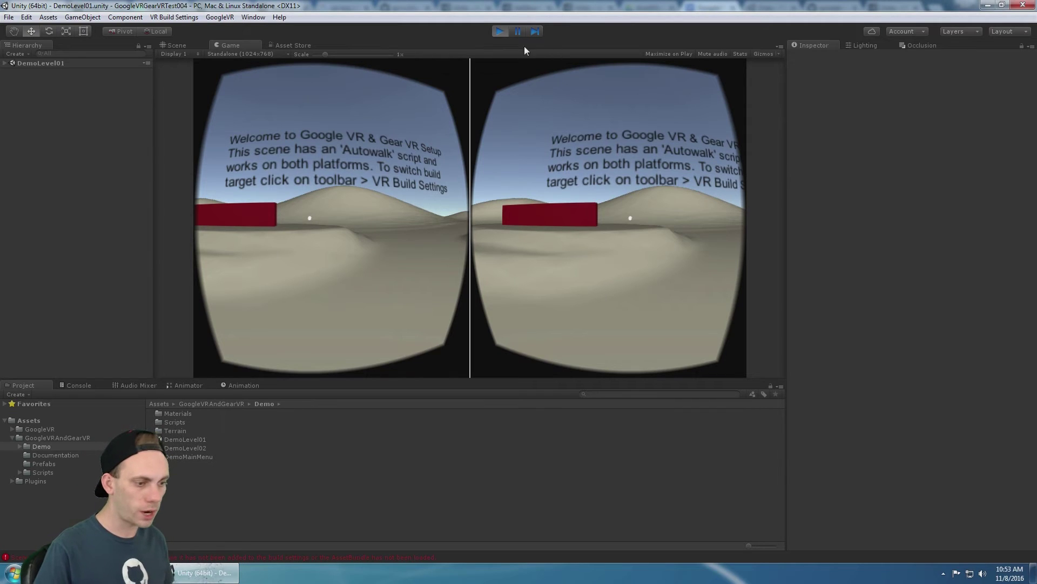
left_click(500, 31)
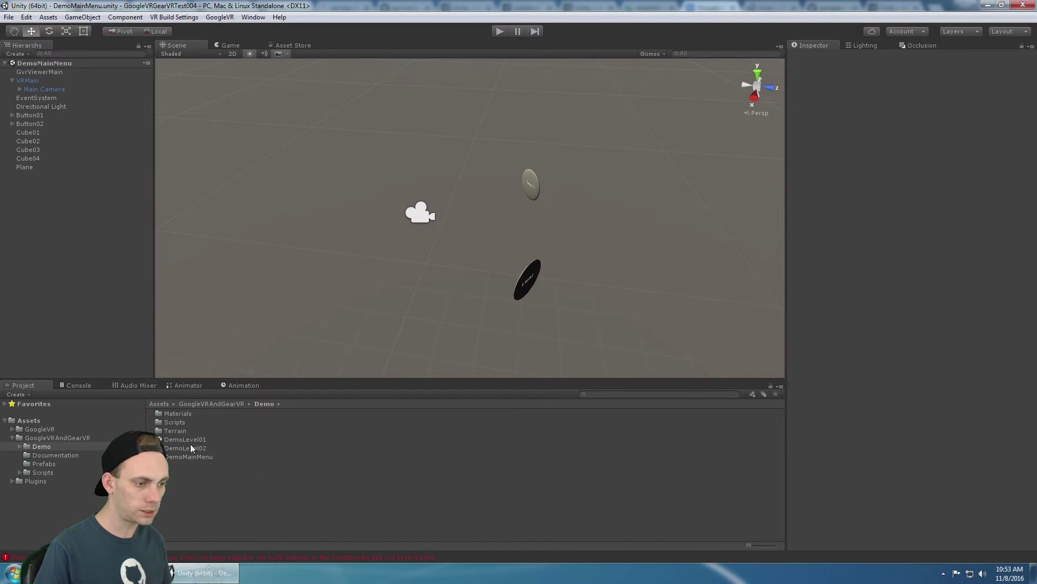
Open the DemoLevel01 scene and inspect the Main Camera child of its VRMain object
double_click(190, 442)
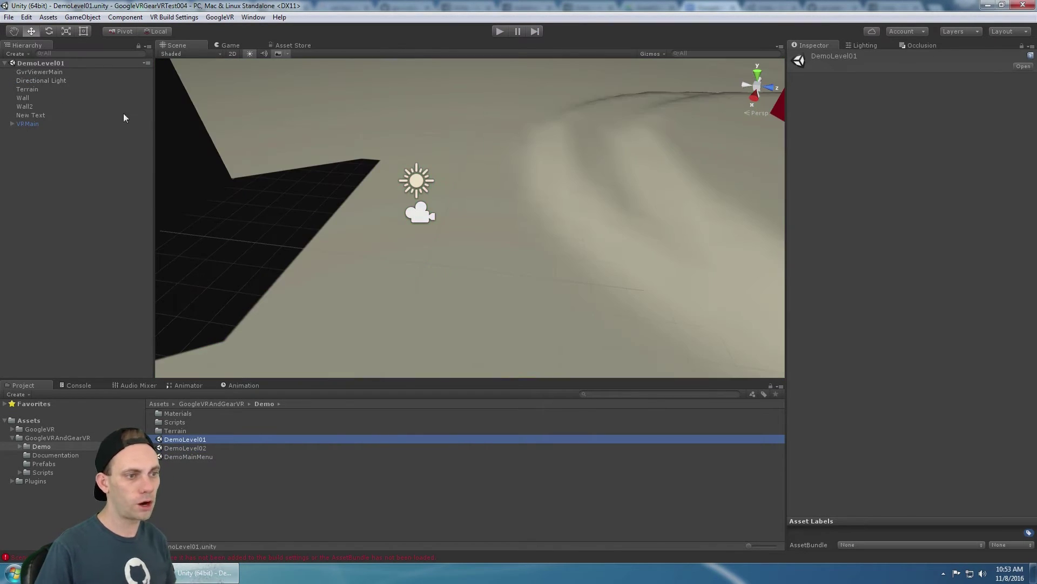
left_click(44, 123)
key("Right")
key("Down")
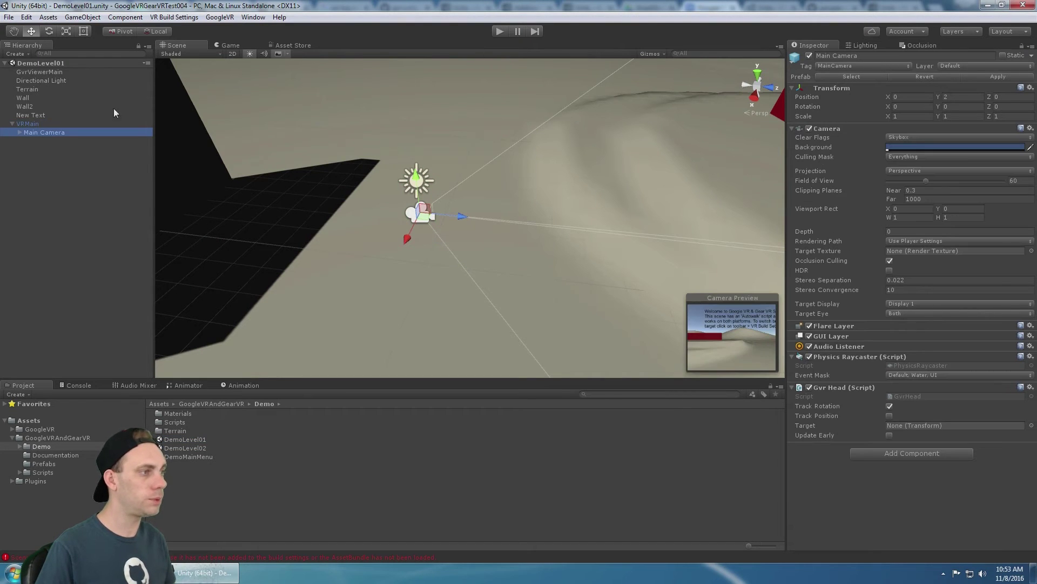
left_click(499, 31)
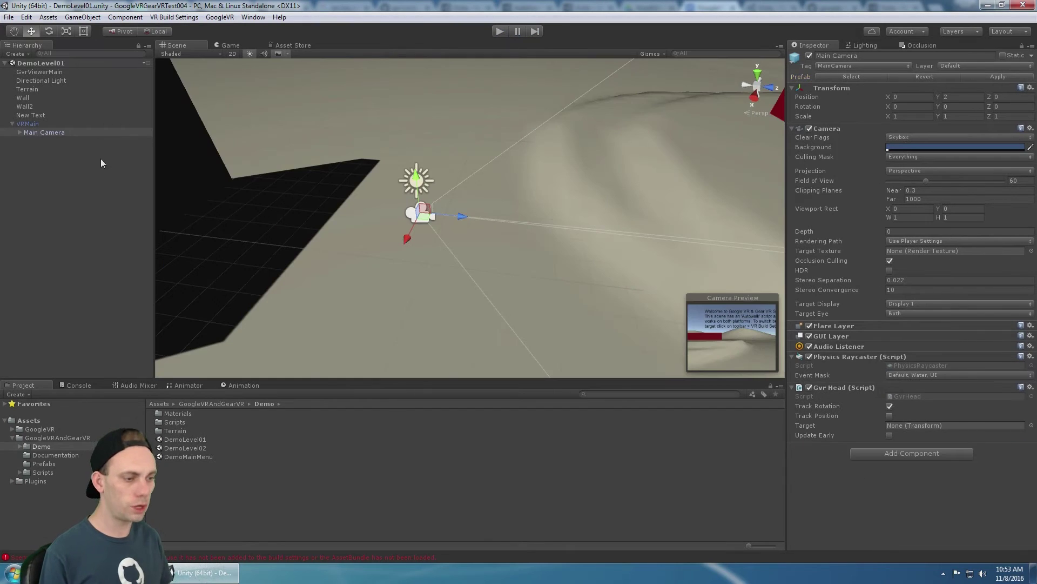
Reopen the DemoMainMenu scene, run Build GearVR, and check the VRMain and GvrViewerMain settings
double_click(198, 456)
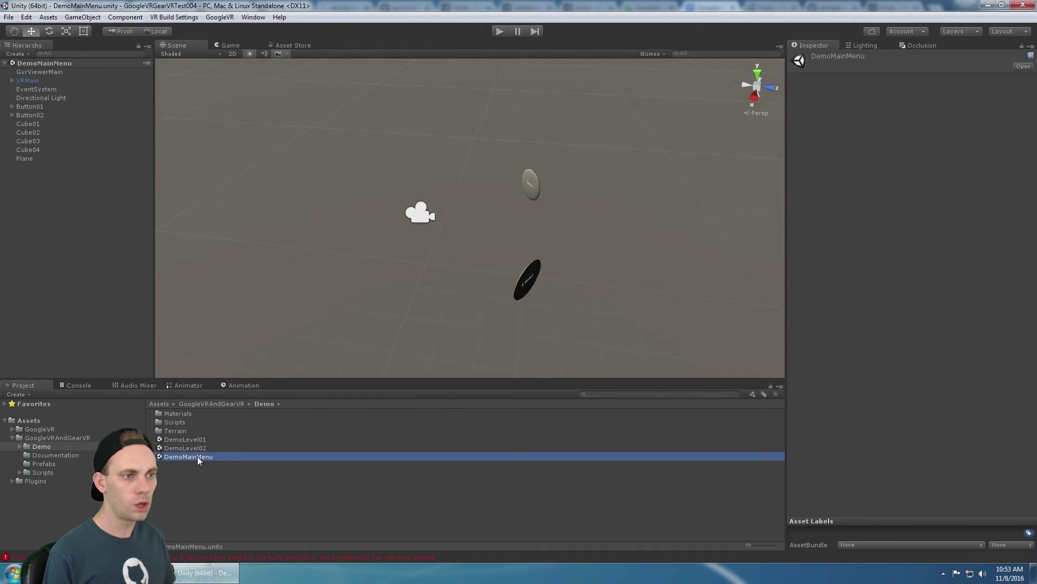
left_click(178, 17)
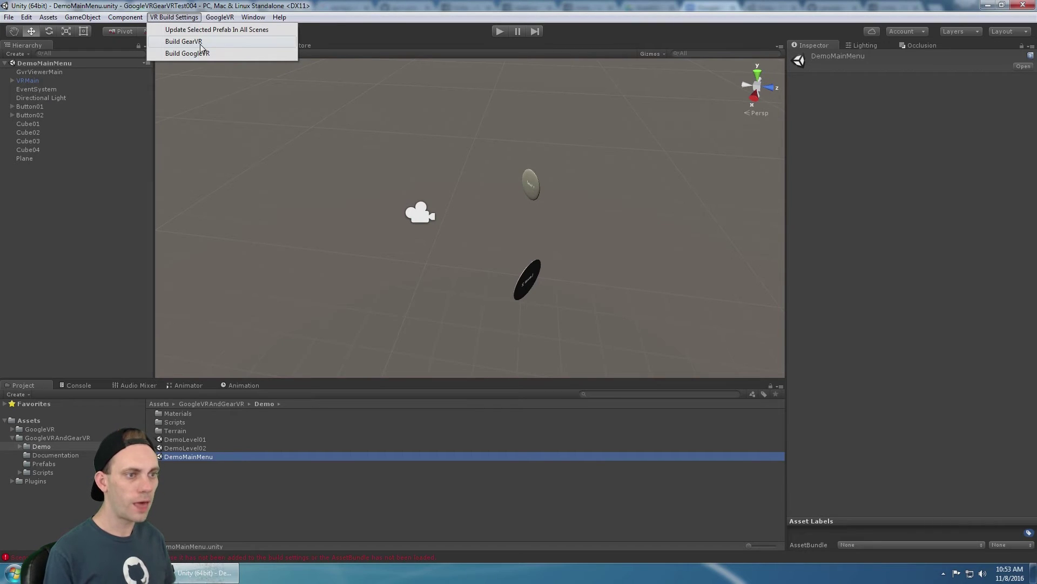
left_click(200, 43)
left_click(28, 81)
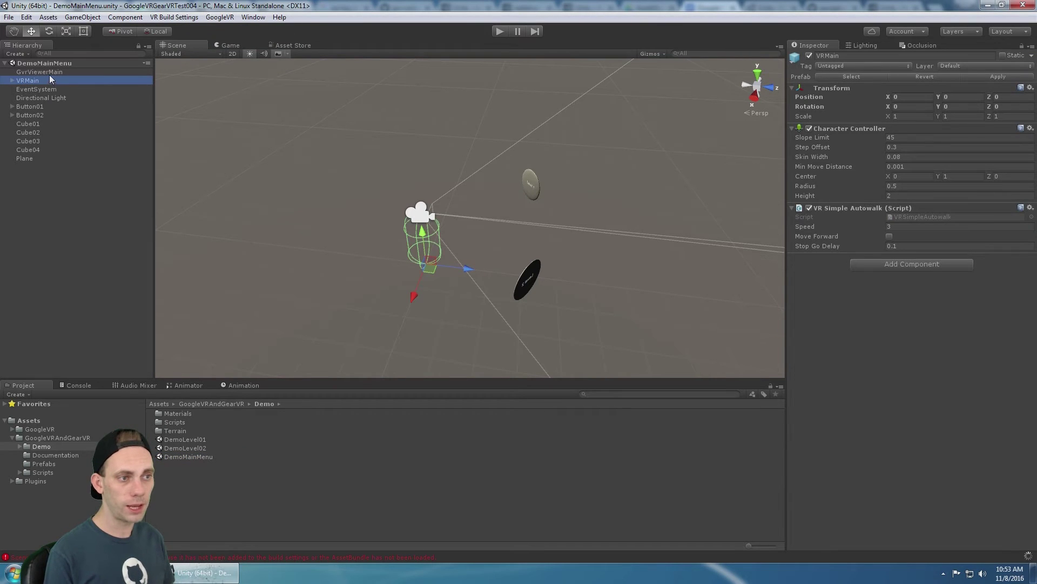
left_click(48, 72)
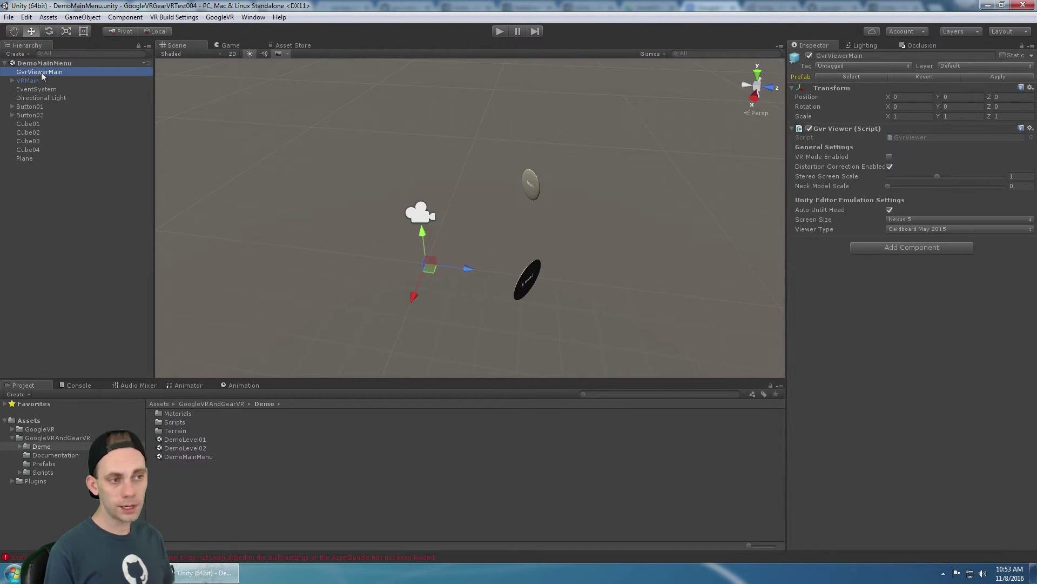
left_click(56, 80)
left_click(55, 73)
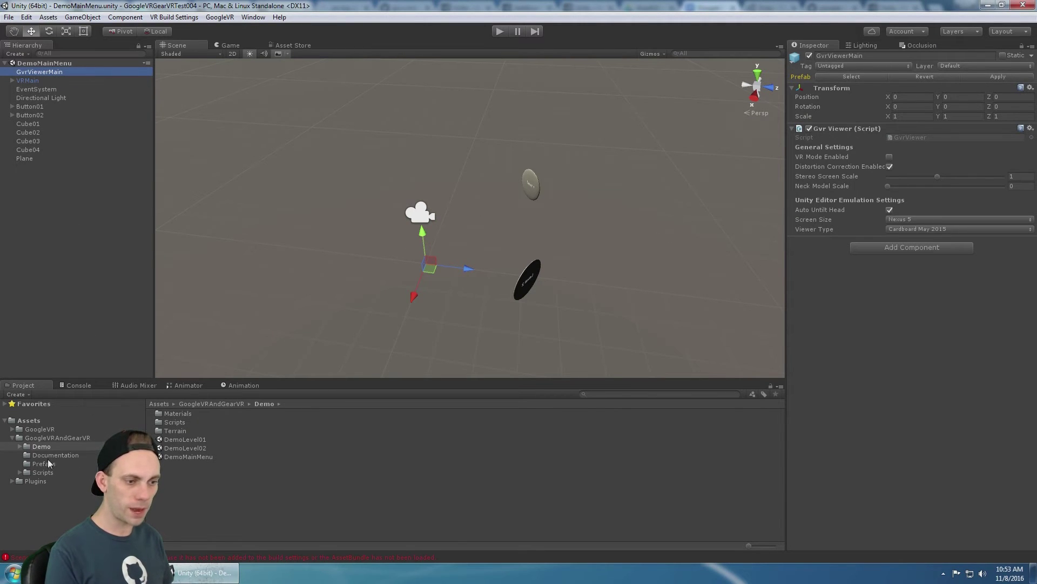
Replace GvrViewerMain in DemoMainMenu with a fresh instance from the GoogleVR Prefabs folder, place it below VRMain, and save the scene
double_click(41, 430)
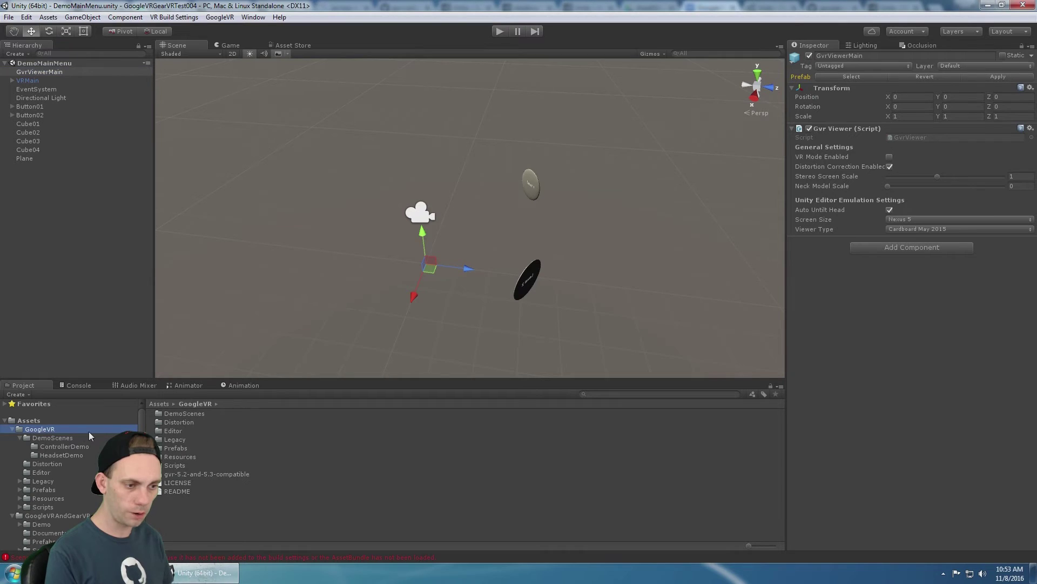
left_click(63, 446)
left_click(69, 454)
left_click(44, 472)
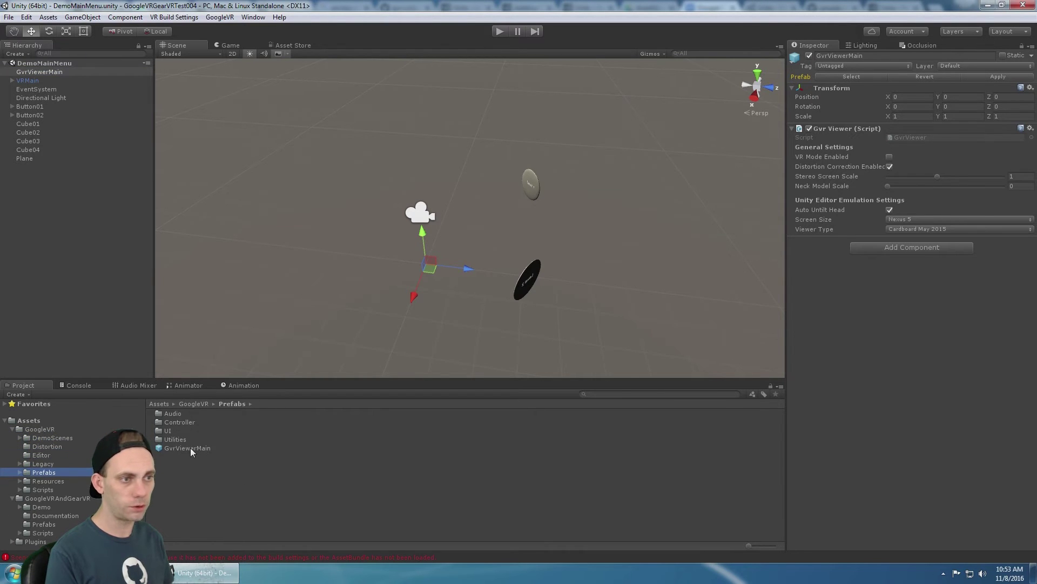
left_click(57, 72)
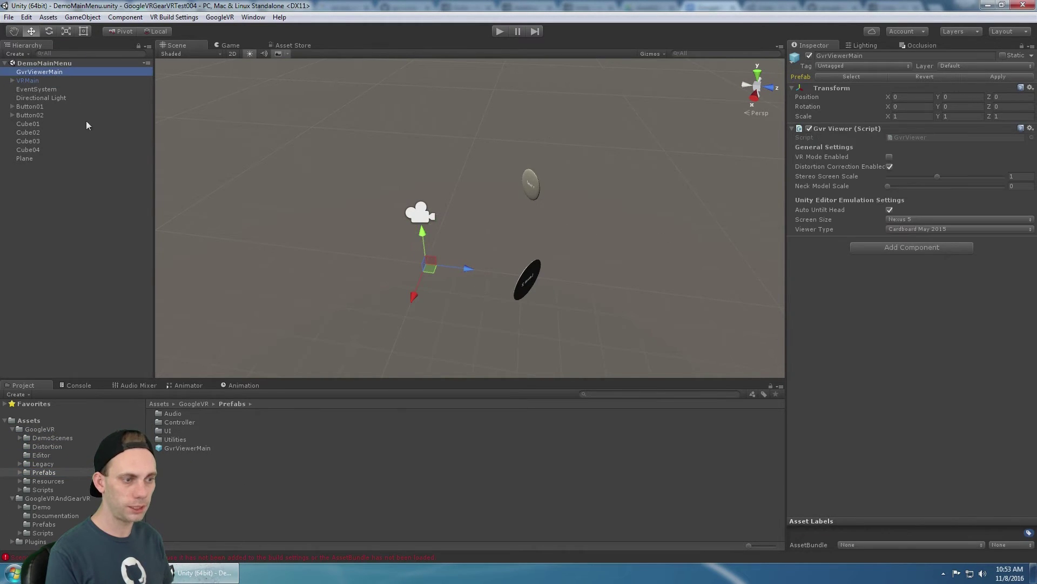
left_click(109, 150)
left_click_drag(216, 447, 49, 159)
left_click(46, 158)
left_click_drag(38, 70, 44, 76)
key("ctrl+s")
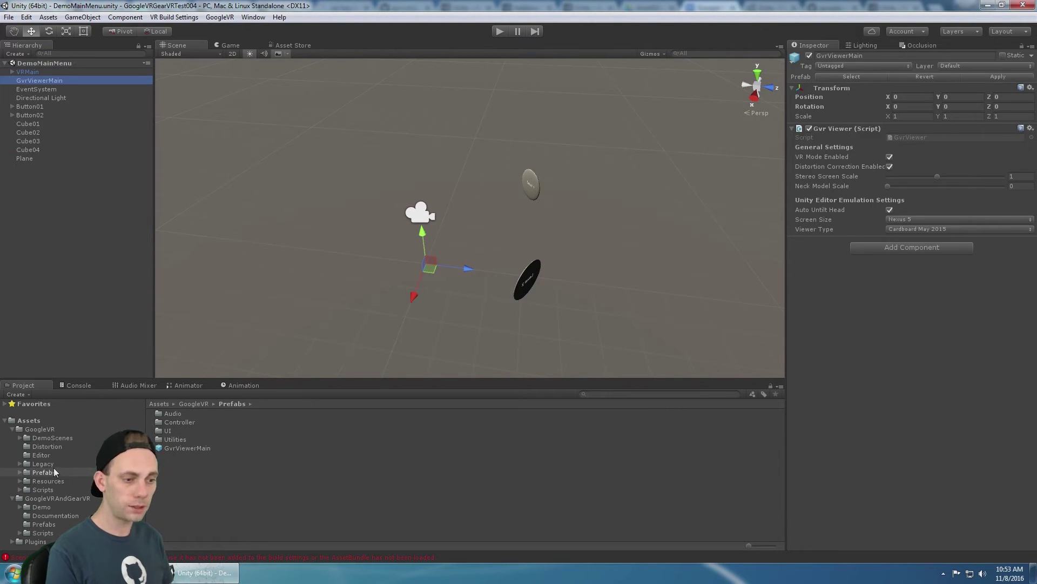
In the DemoLevel01 scene, replace GvrViewerMain with a new instance of the GoogleVR prefab and save
left_click(46, 507)
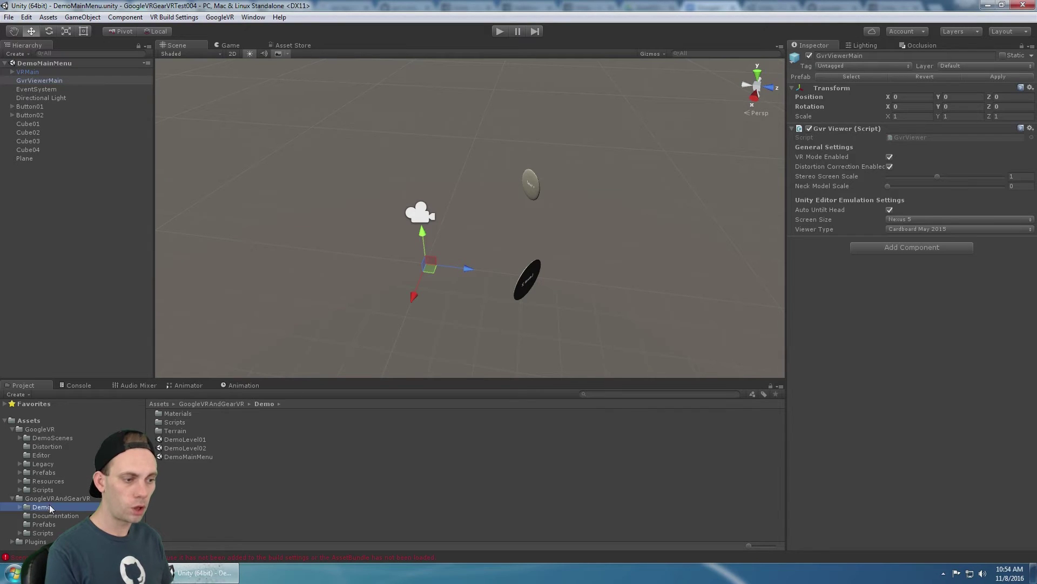
double_click(201, 440)
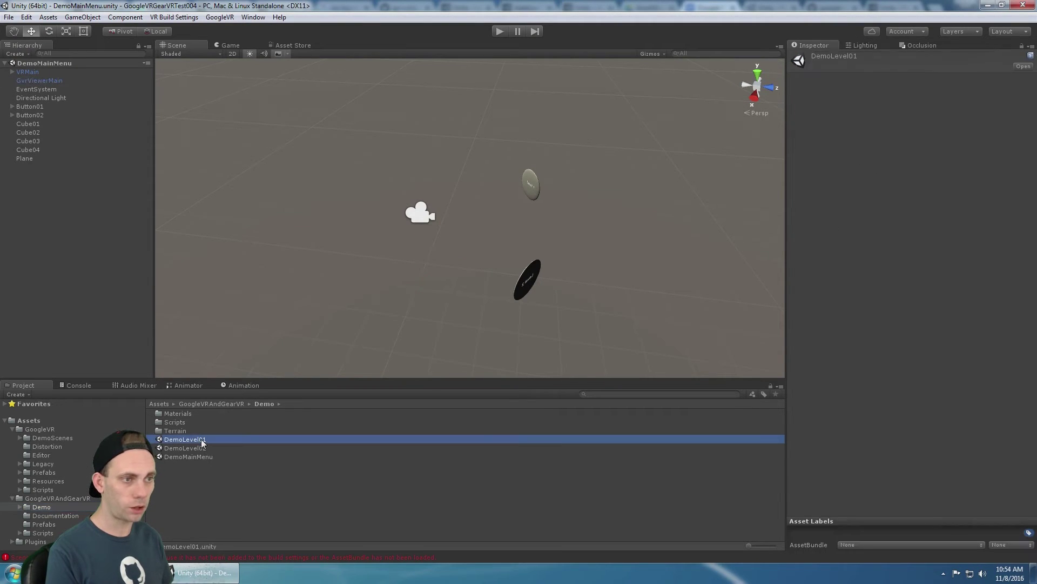
left_click(48, 71)
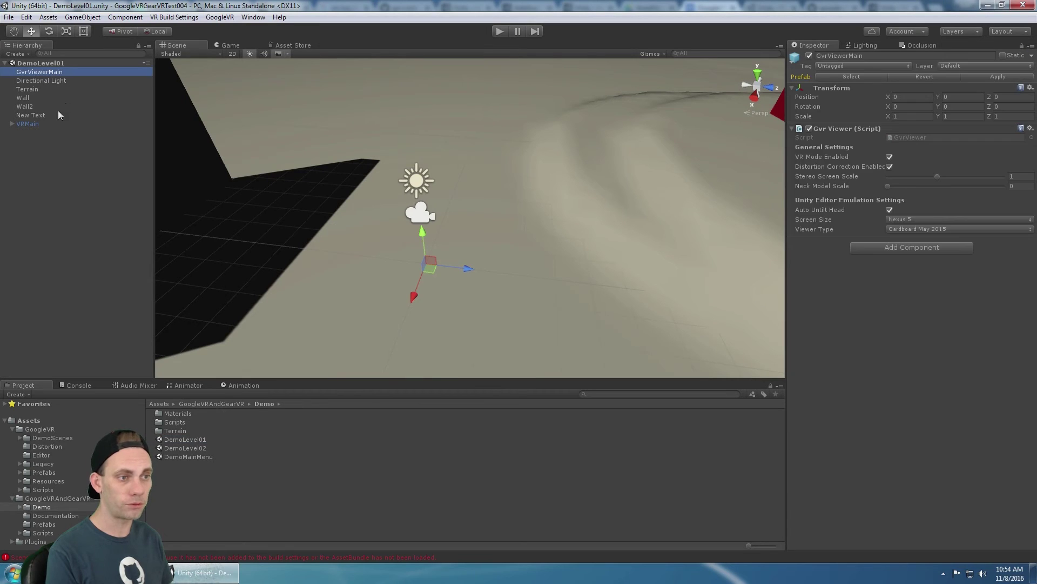
key("Delete")
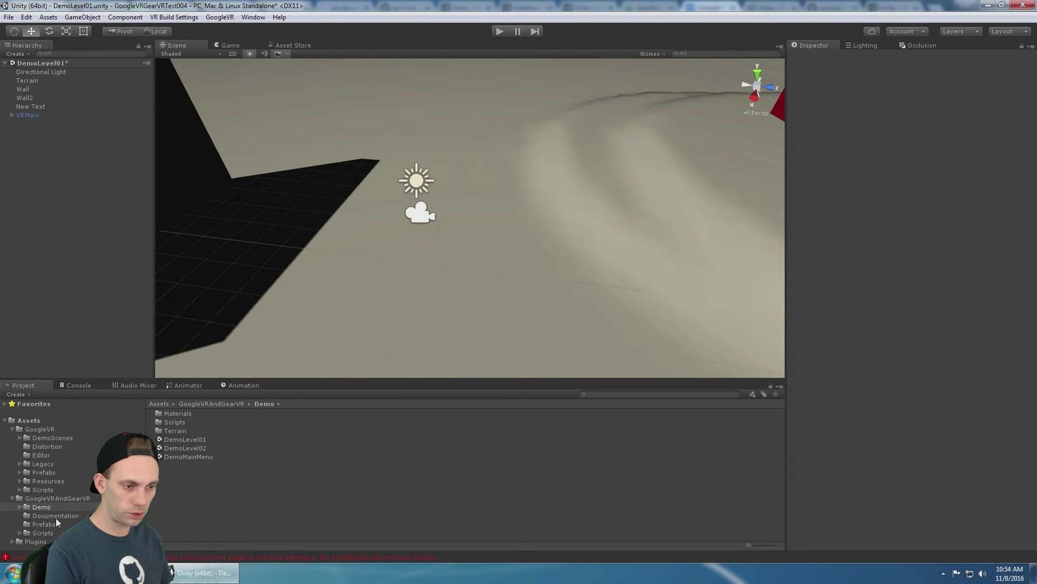
left_click(43, 472)
left_click_drag(189, 447, 107, 222)
key("ctrl+s")
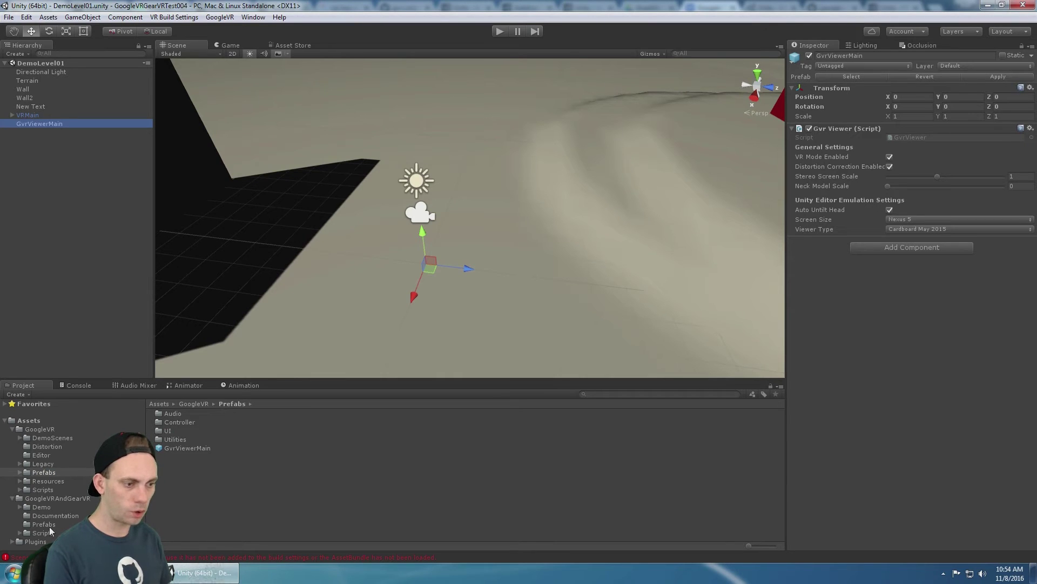
In the DemoLevel02 scene, replace GvrViewerMain with a new instance of the GoogleVR prefab and save
left_click(45, 506)
double_click(203, 446)
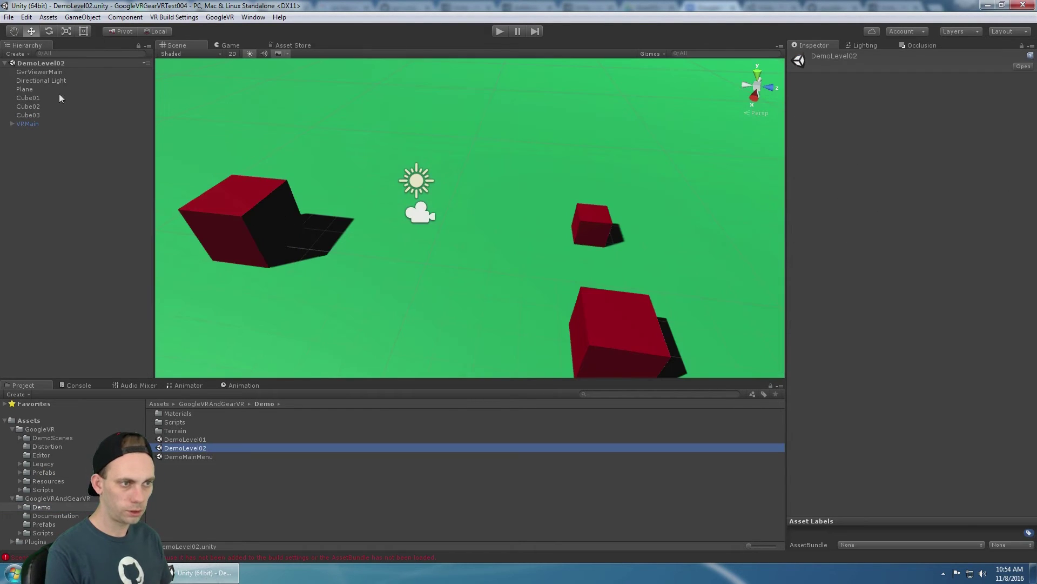
left_click(52, 73)
key("Delete")
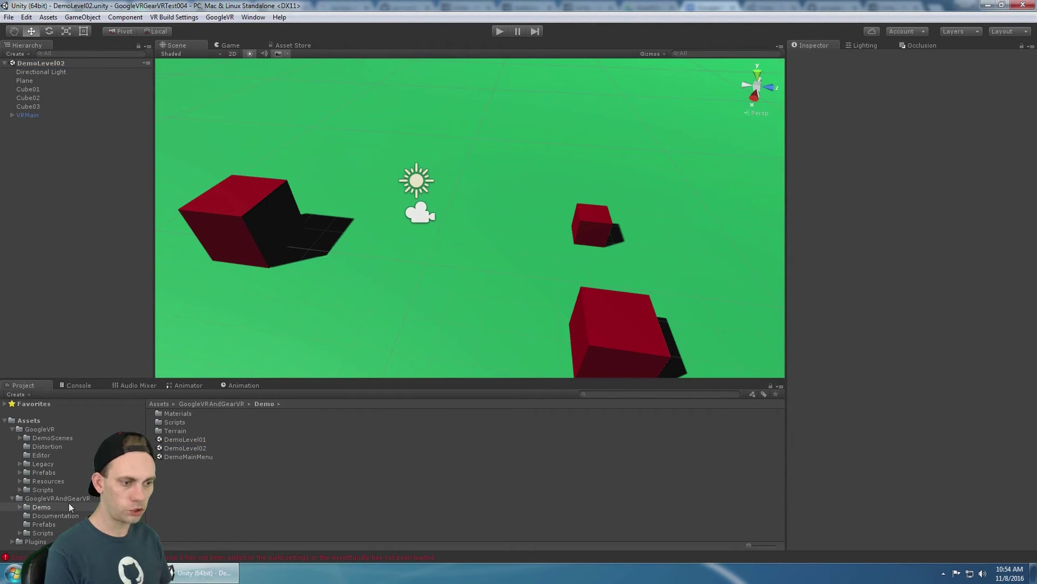
left_click(51, 471)
left_click_drag(204, 446, 87, 156)
left_click(56, 140)
key("ctrl+s")
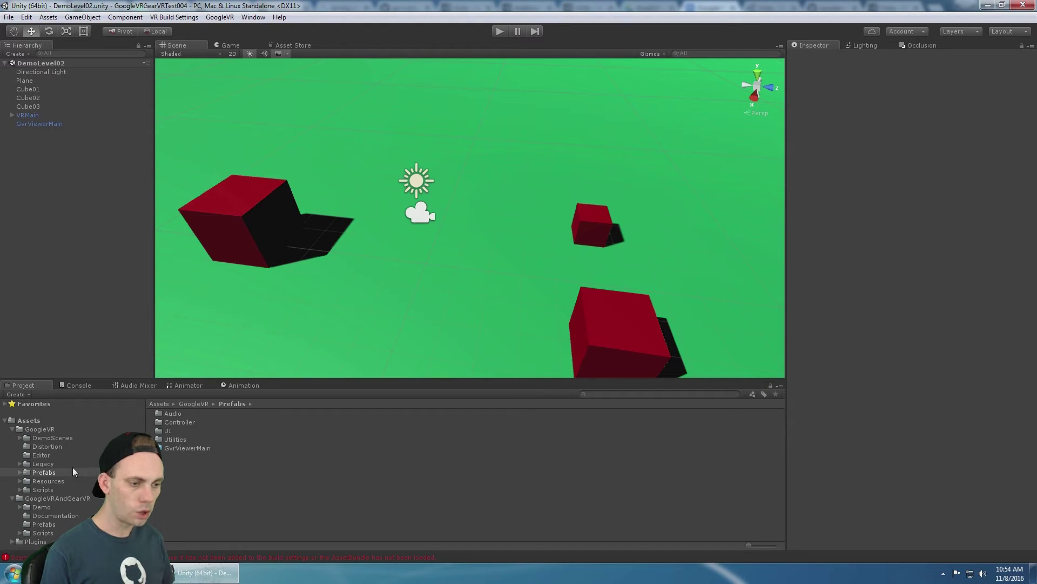
Return to the DemoMainMenu scene, run Build GearVR again, and check GvrViewerMain's VR Mode Enabled setting
left_click(50, 508)
double_click(203, 456)
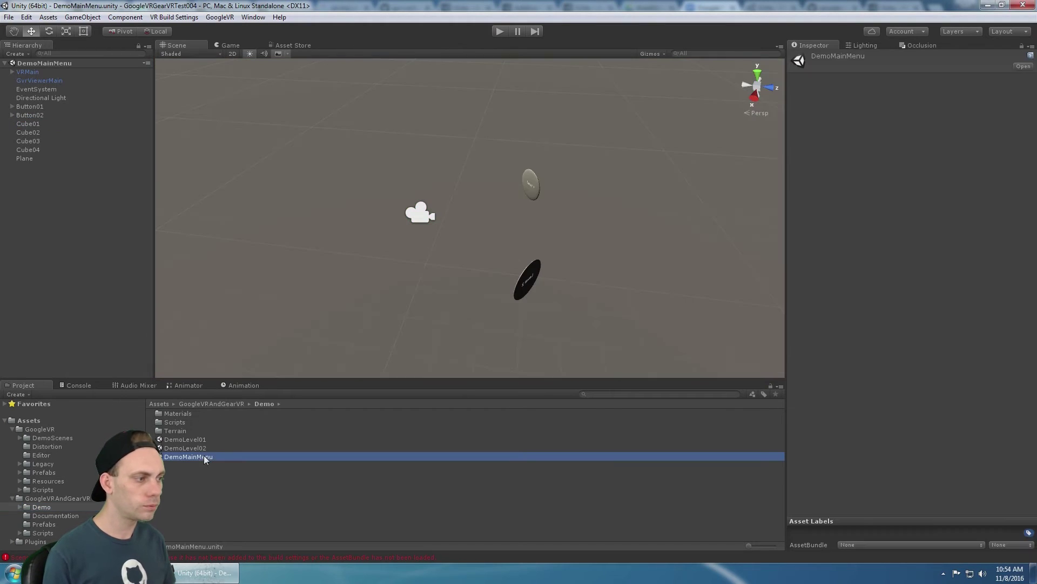
left_click(189, 16)
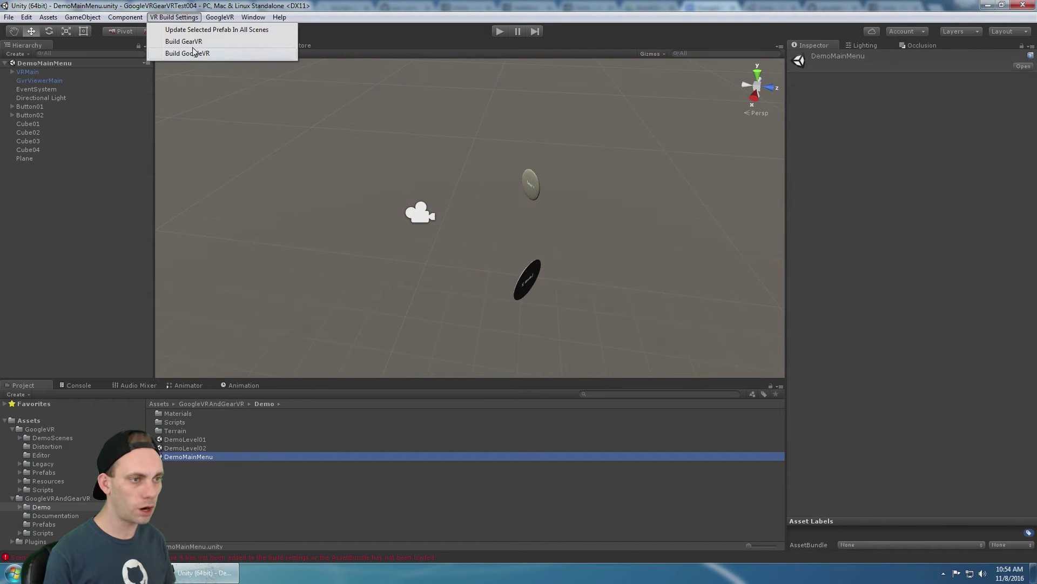
left_click(194, 42)
left_click(41, 79)
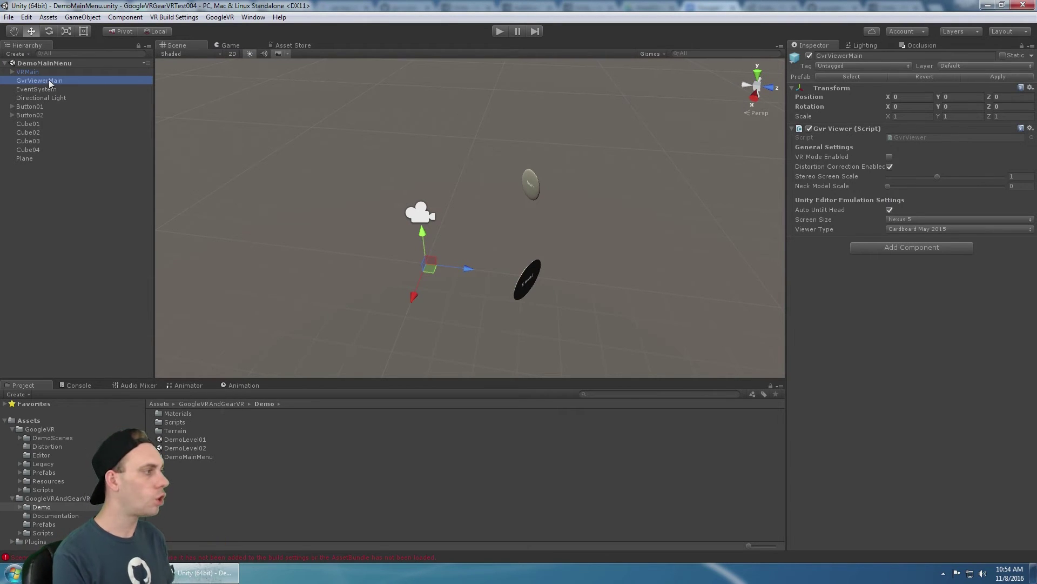
Apply the GvrViewerMain and VRMain instance settings in DemoMainMenu to their prefabs
left_click(991, 77)
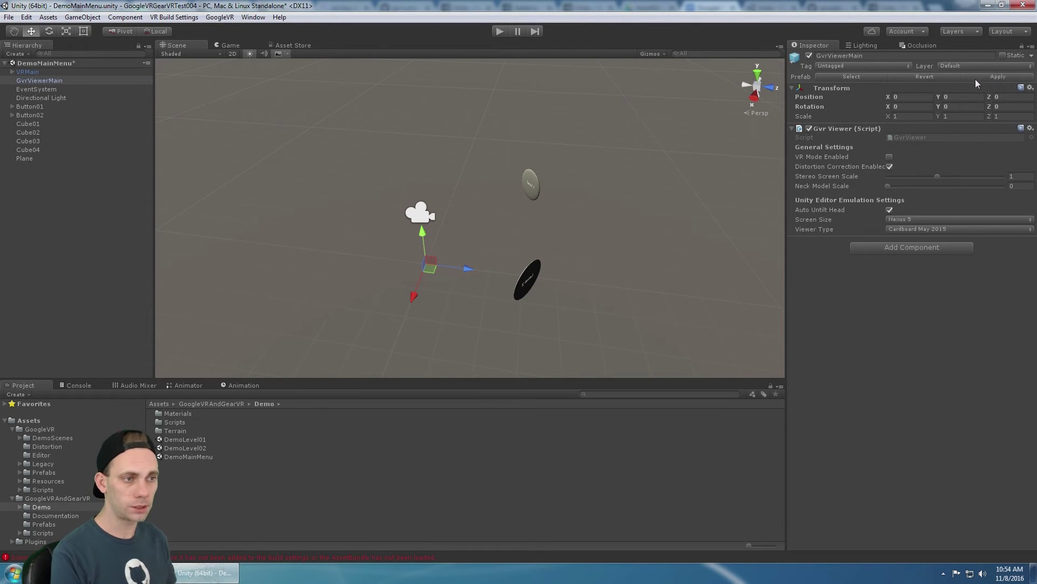
left_click(28, 73)
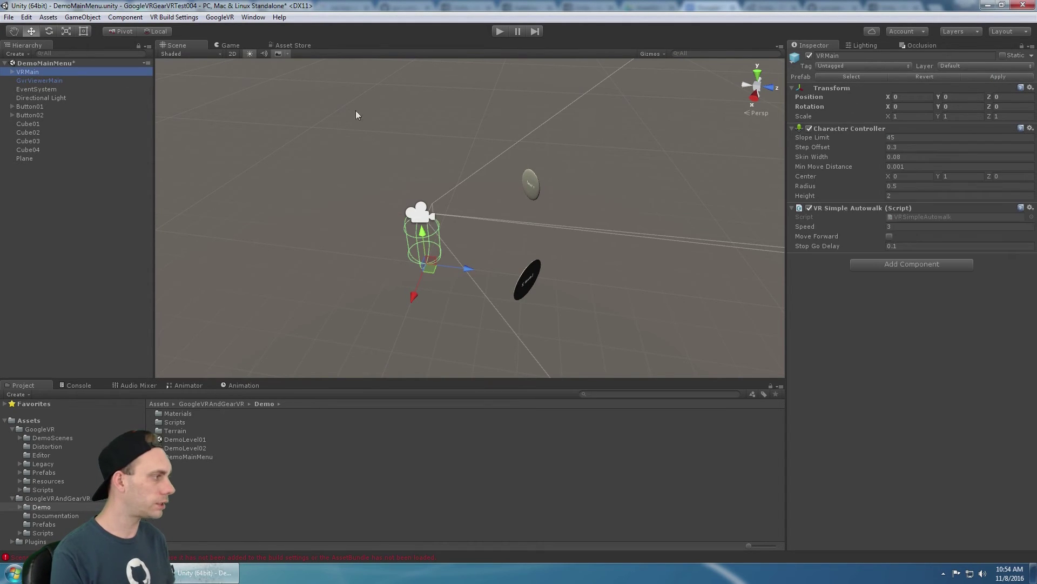
left_click(1005, 76)
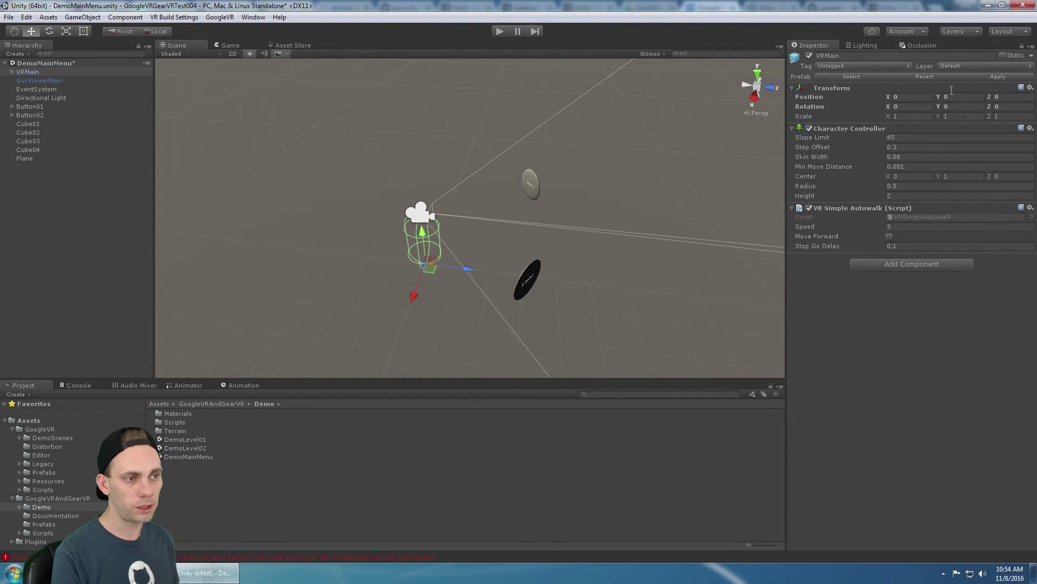
Select GvrViewerMain in DemoMainMenu and run Build GoogleVR
left_click(51, 81)
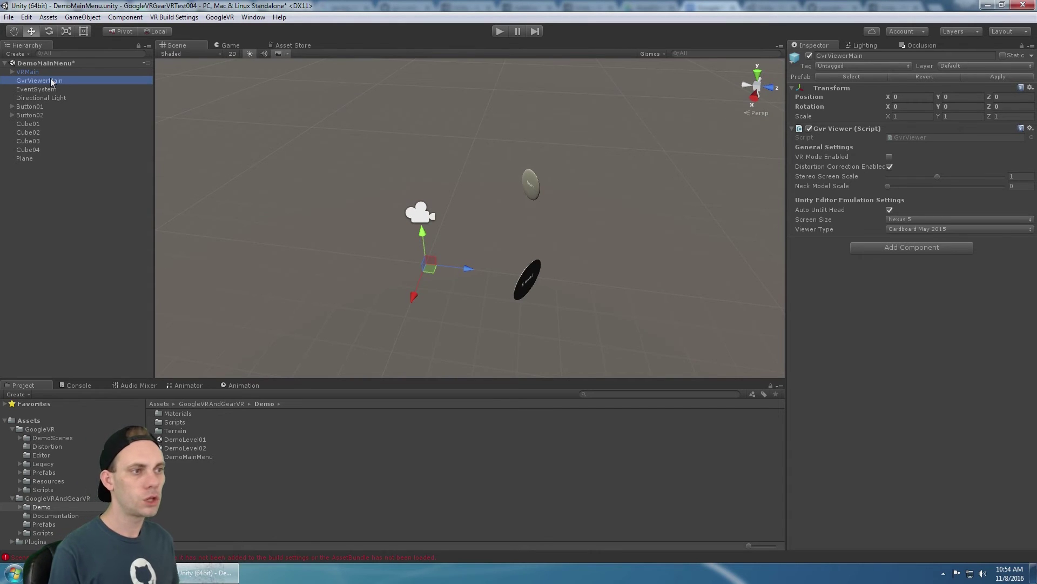
left_click(172, 17)
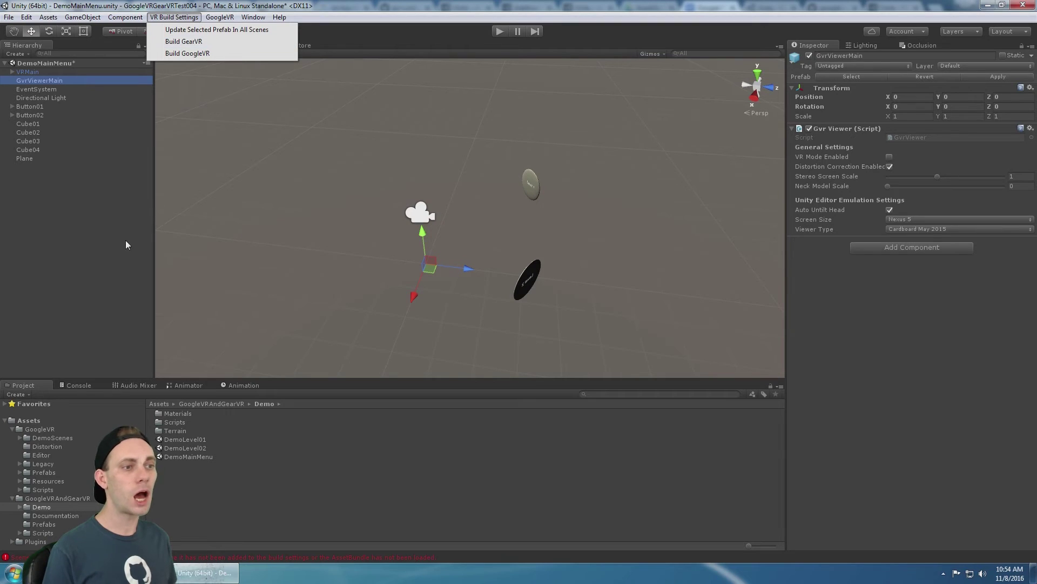
left_click(189, 53)
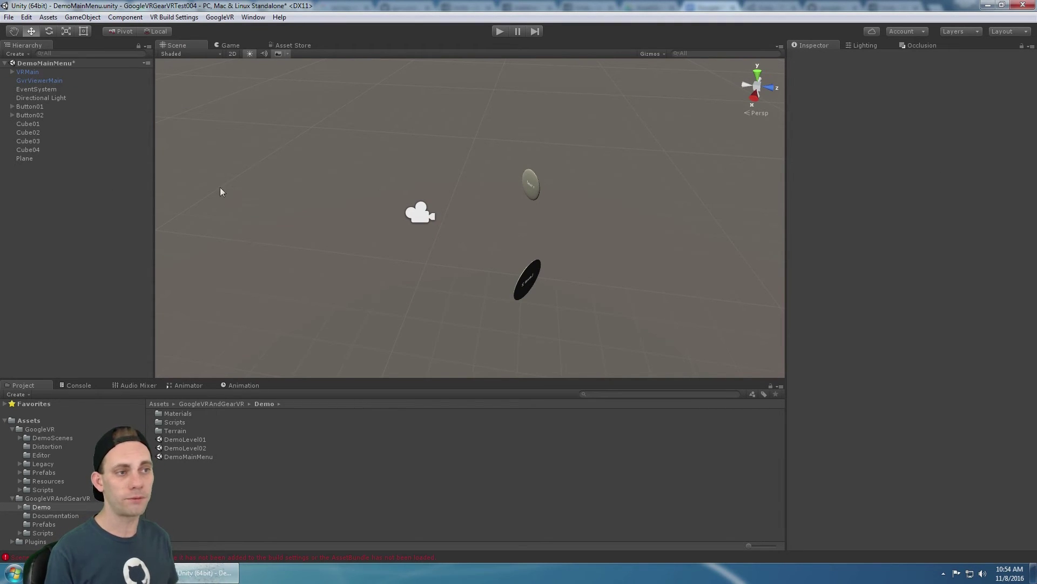
Select VRMain and view the Update Selected Prefab In All Scenes command among the VR build options
left_click(34, 72)
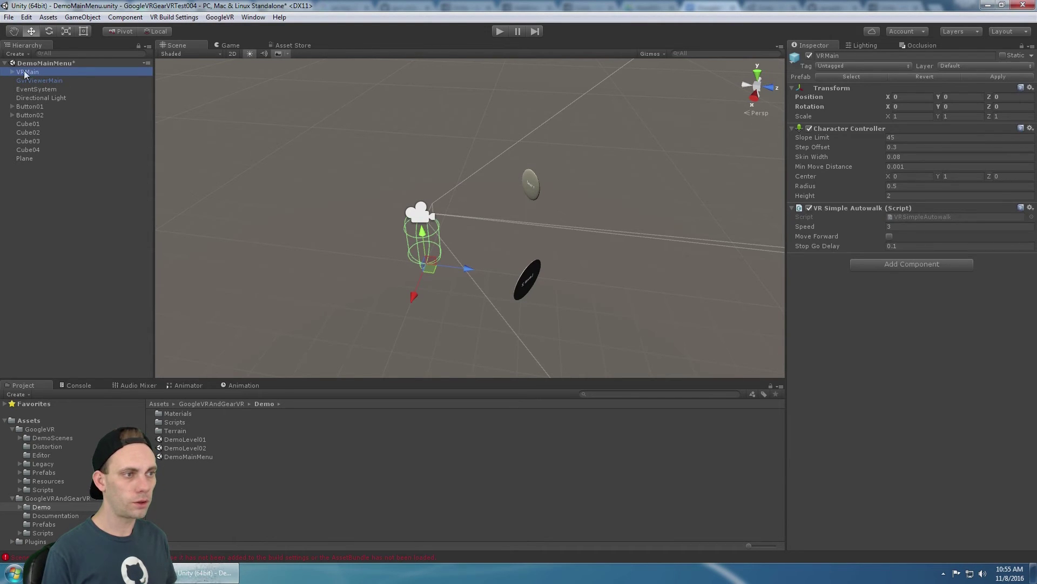
left_click(190, 17)
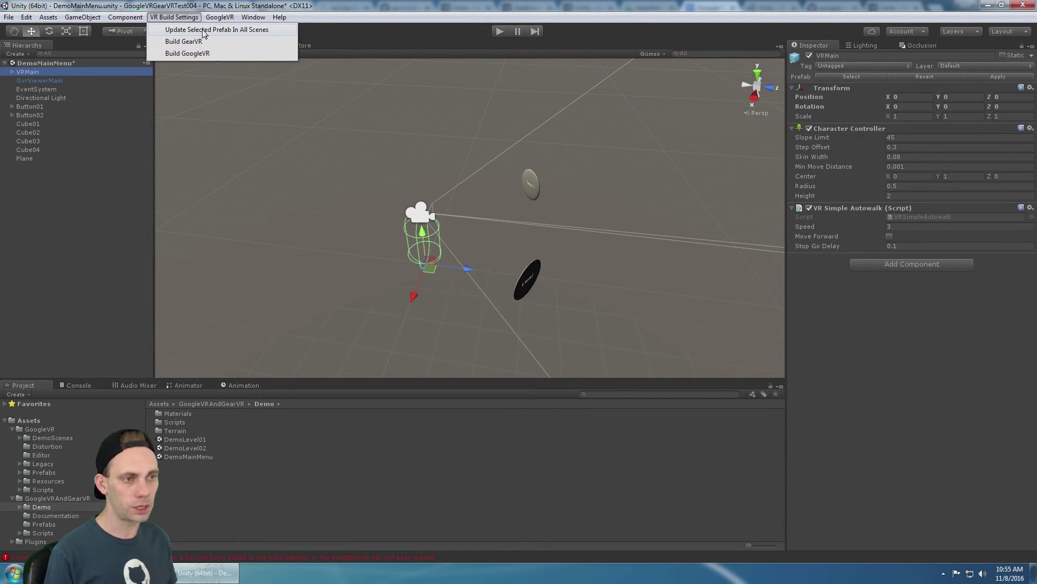
left_click(33, 73)
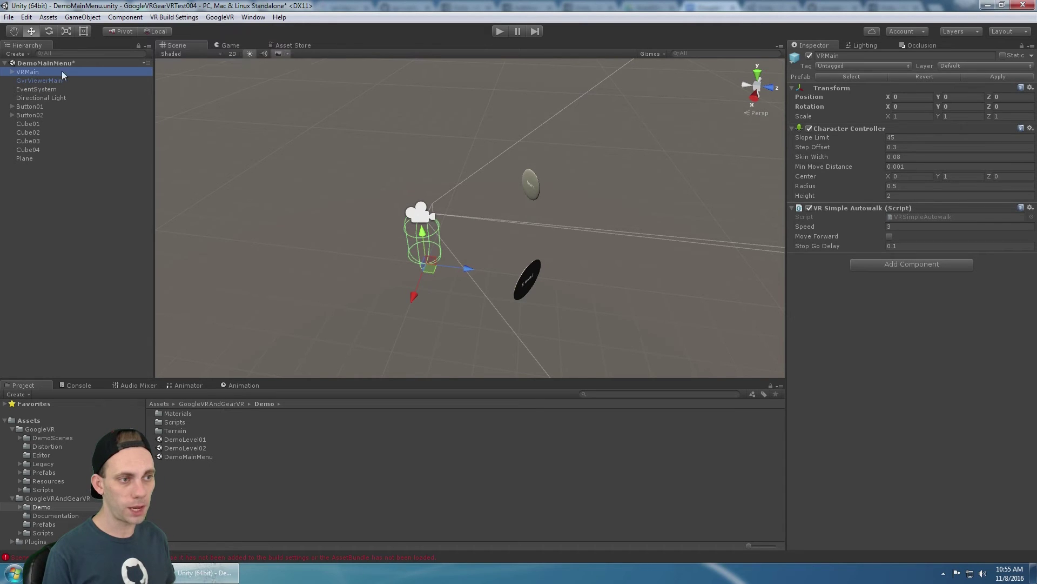
Run Update Selected Prefab In All Scenes for VRMain and for GvrViewerMain
left_click(174, 17)
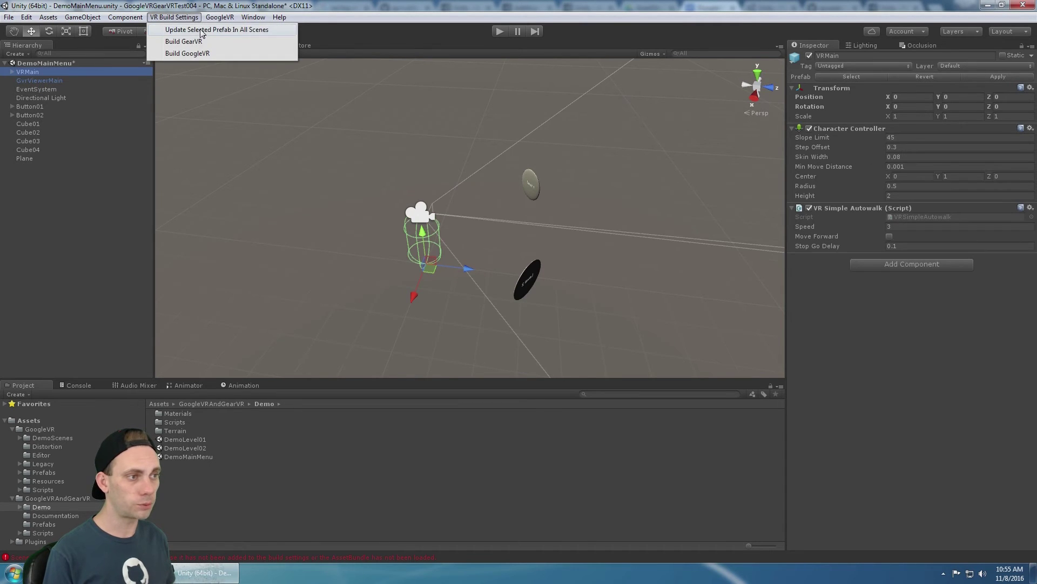
left_click(206, 31)
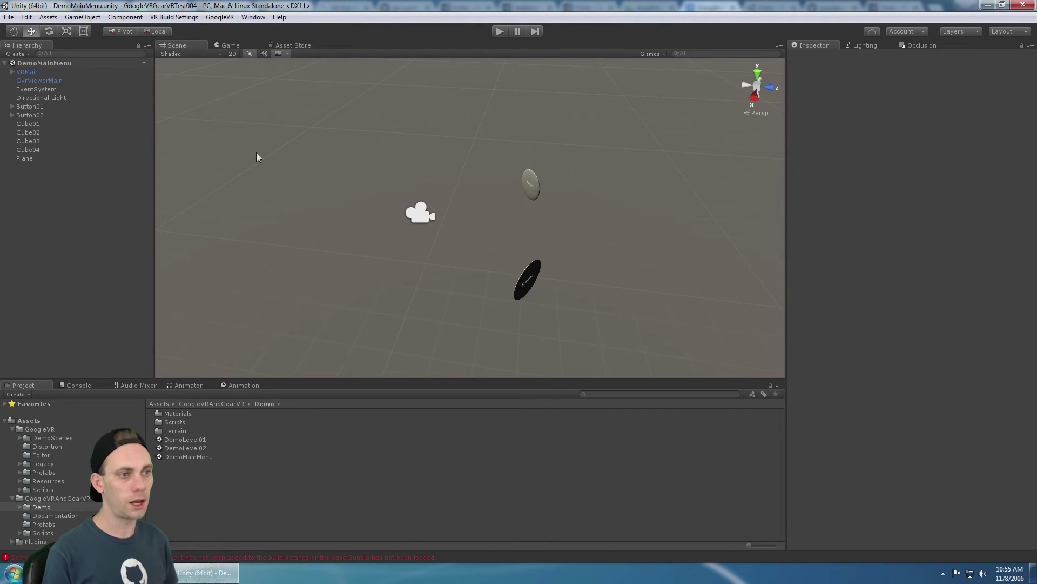
left_click(147, 80)
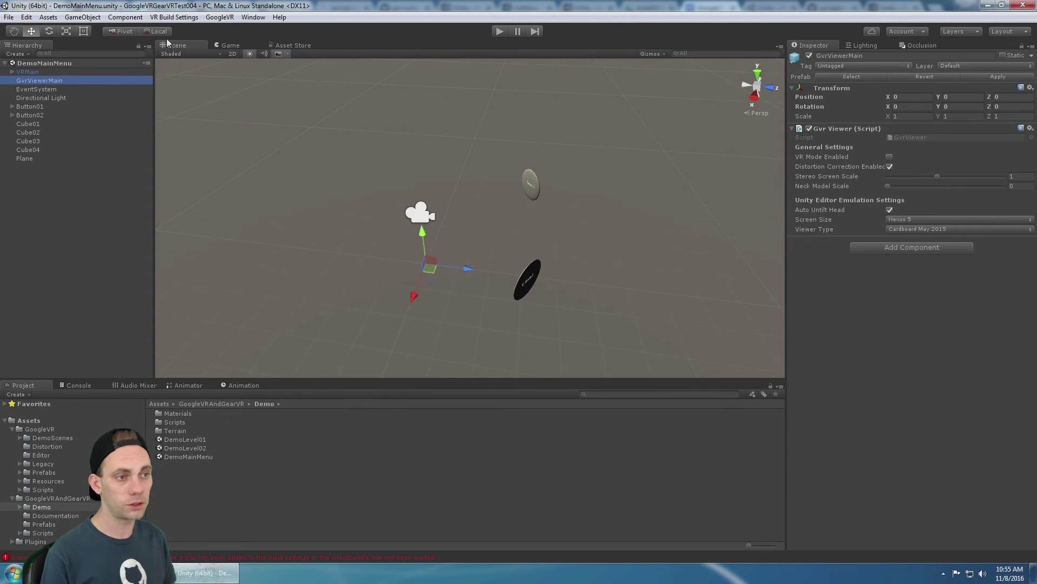
left_click(186, 16)
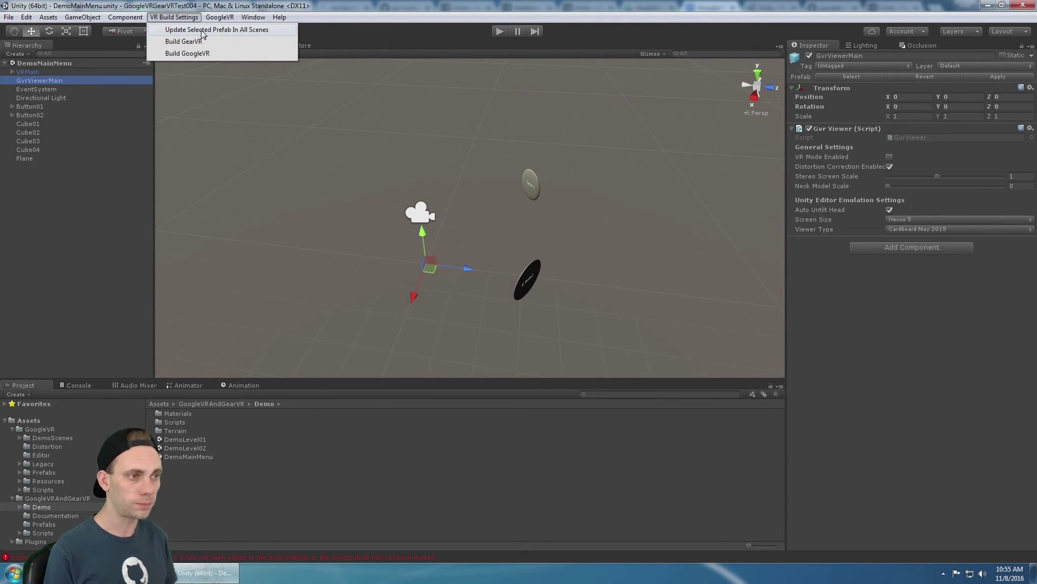
left_click(201, 31)
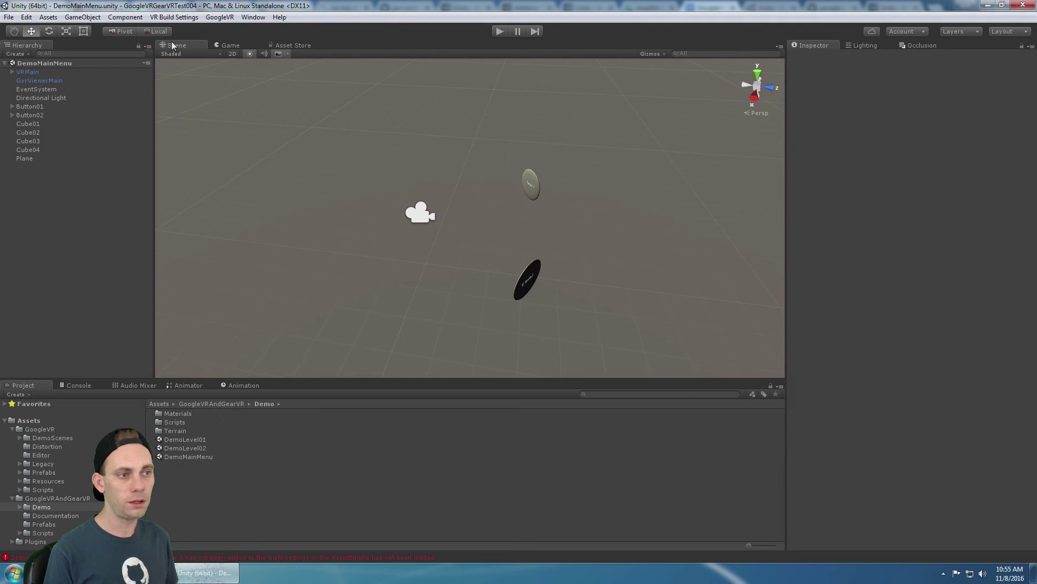
Check the Gvr Head settings on VRMain's Main Camera and the VR Mode Enabled setting on GvrViewerMain
left_click(59, 75)
key("Right")
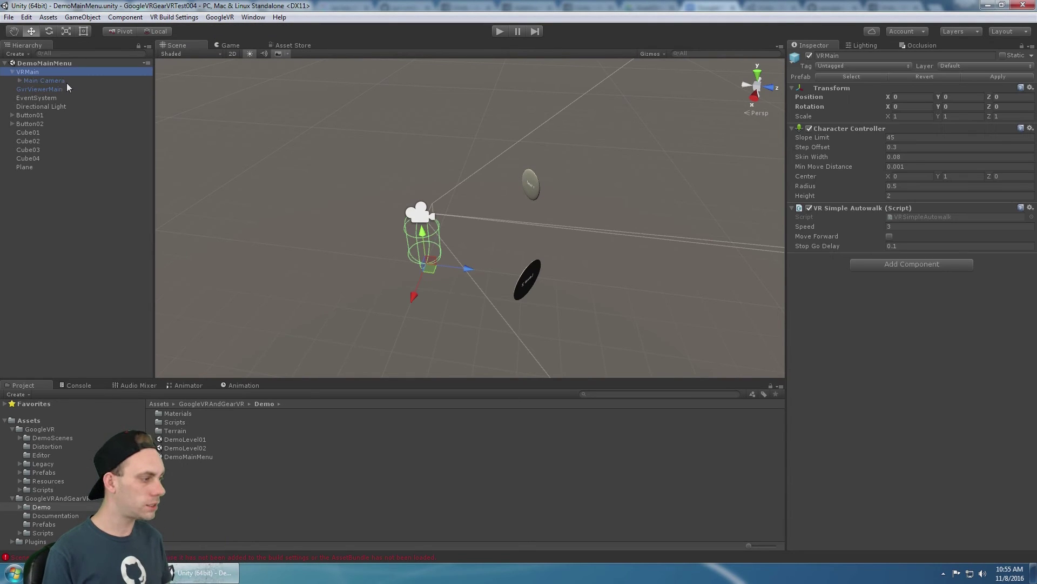
left_click(66, 84)
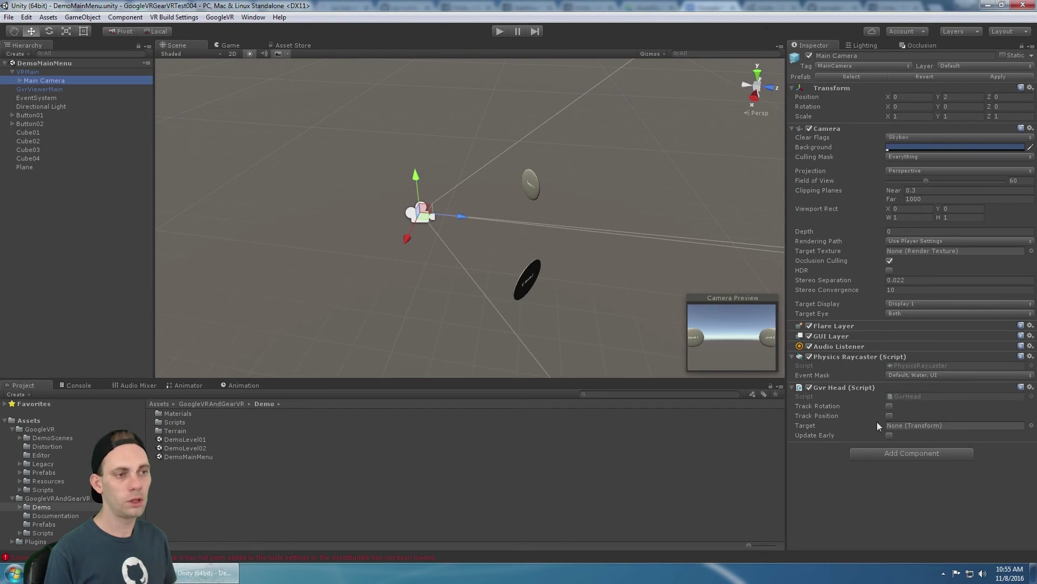
left_click(59, 90)
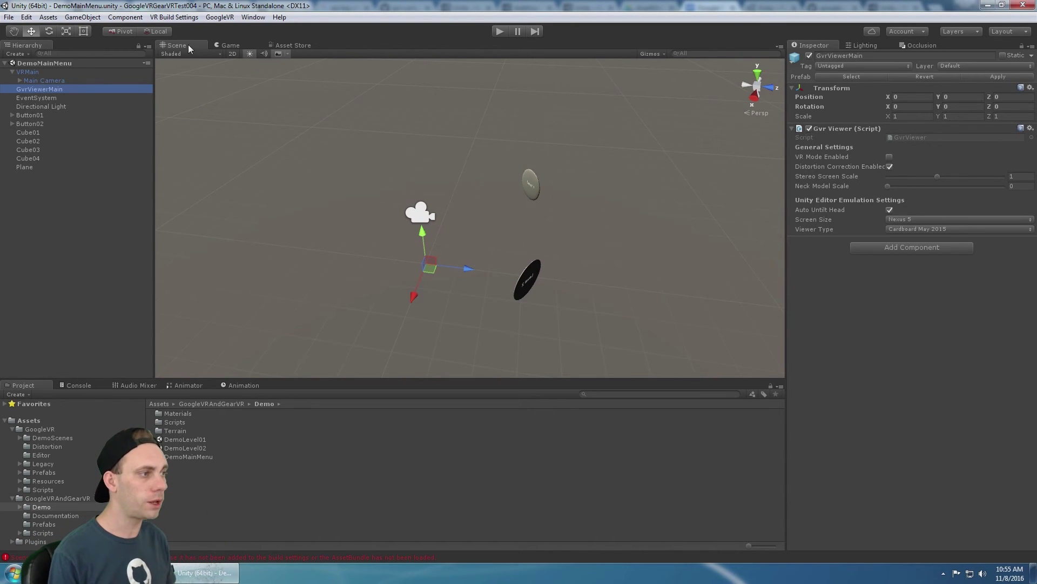
Play the DemoMainMenu scene to test it, inspect GvrViewerMain and its neighbouring object while running, and stop playback
left_click(500, 31)
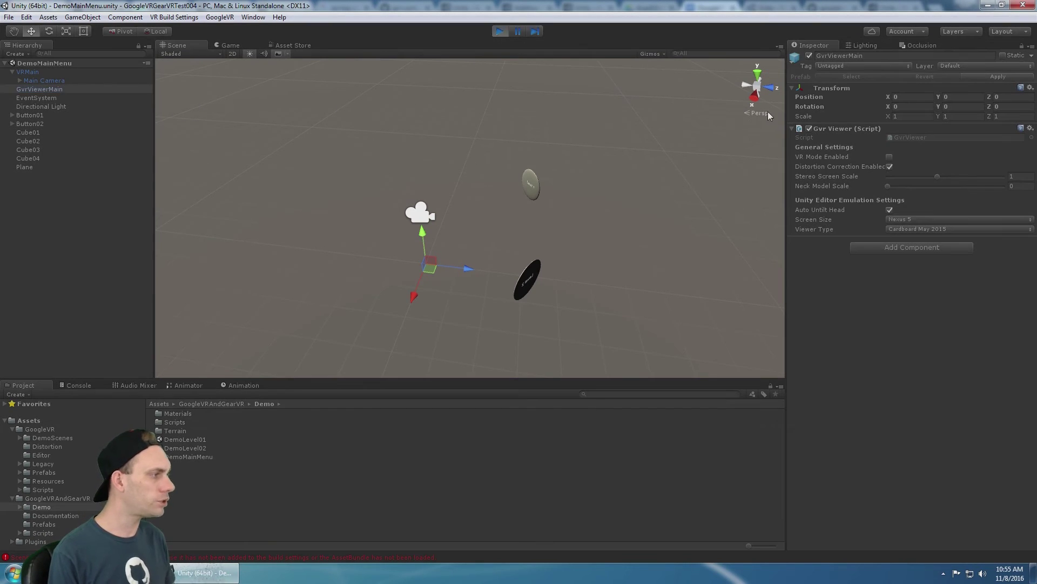
left_click(41, 88)
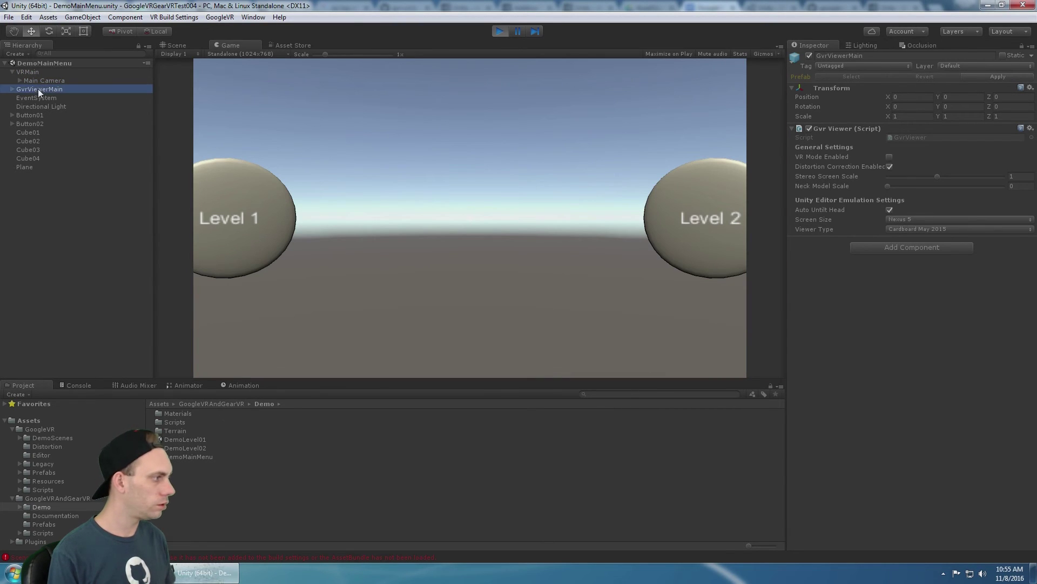
key("Up")
left_click_drag(935, 107, 427, 148)
left_click(507, 184)
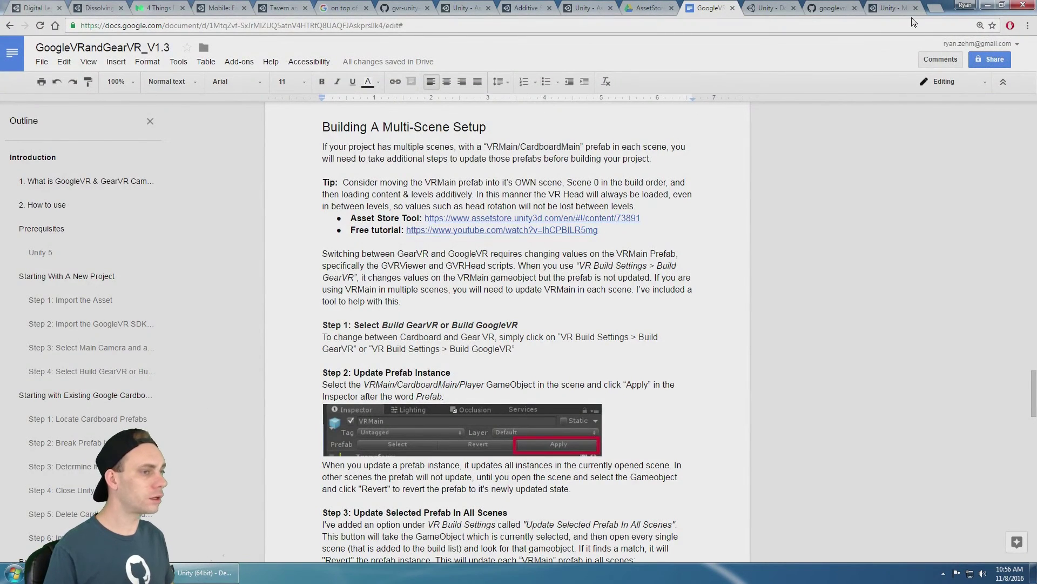
Switch to the browser and review the Platform Dependent Compilation manual page, highlighting the Platform custom defines heading
left_click(886, 7)
left_click(838, 9)
left_click(892, 11)
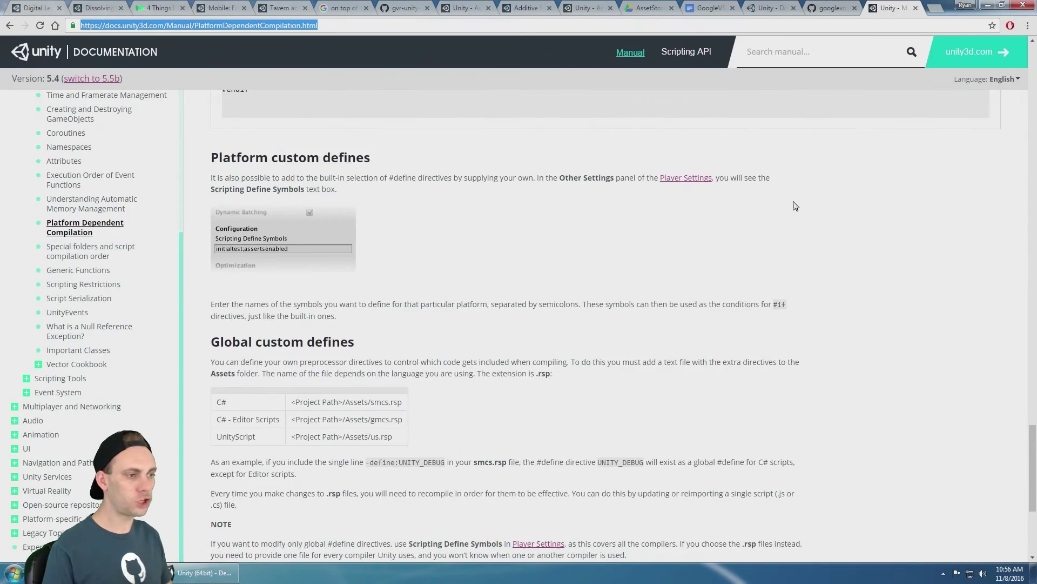
scroll(796, 202, "up", 20)
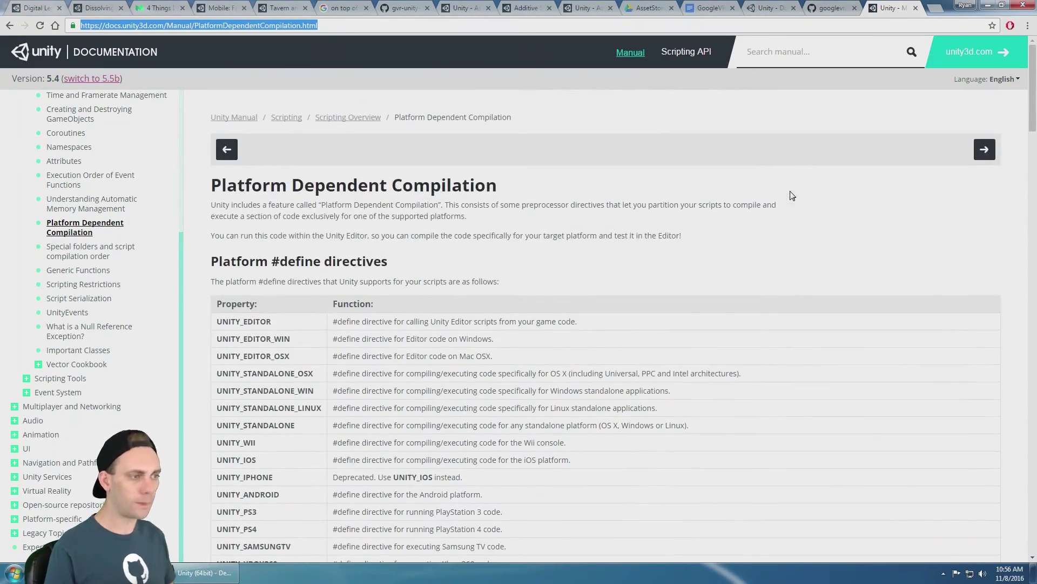
scroll(517, 286, "down", 1)
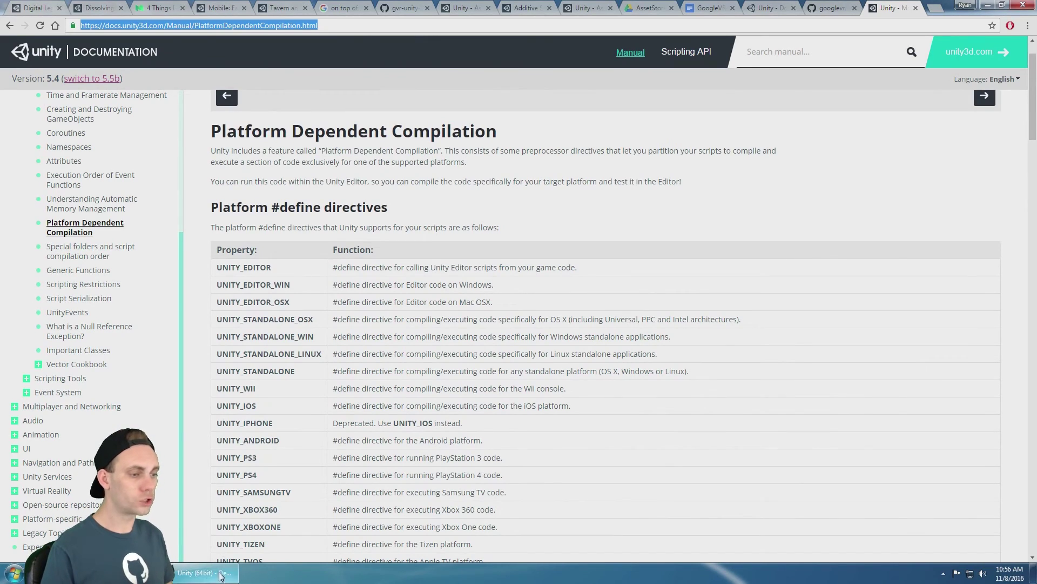
scroll(446, 336, "down", 15)
scroll(446, 329, "down", 20)
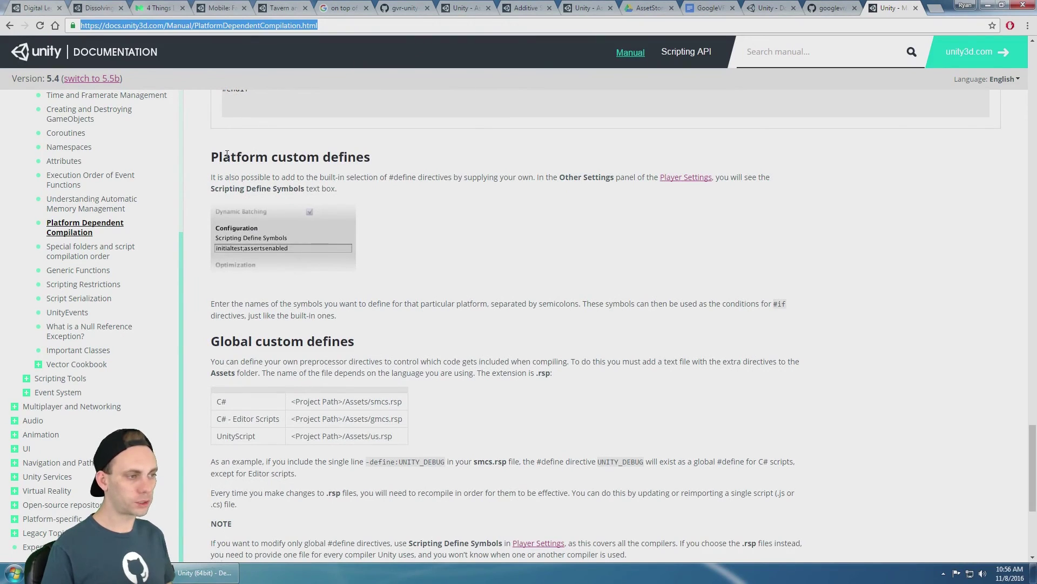
left_click_drag(211, 157, 370, 157)
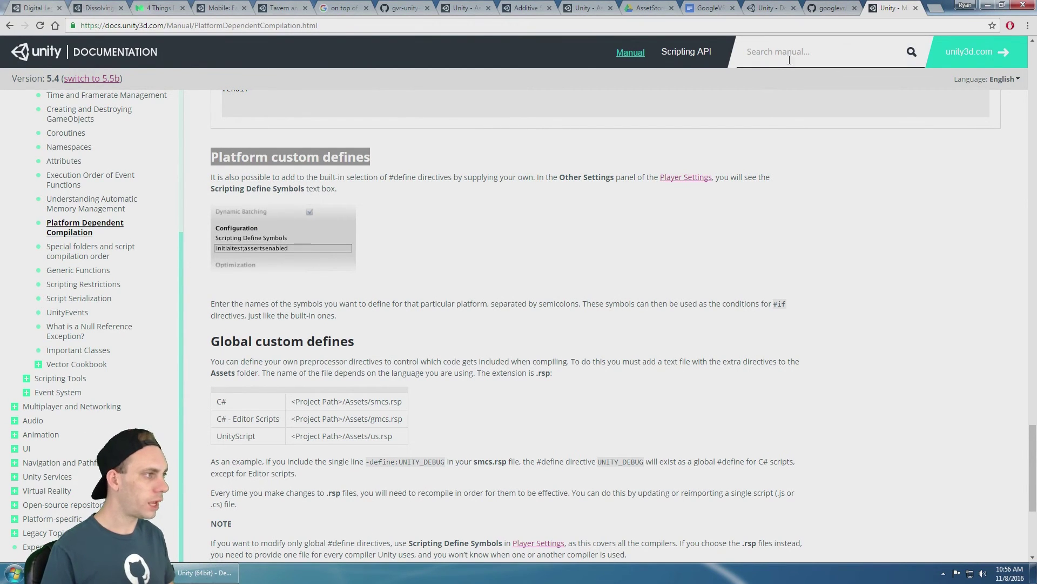
In the GoogleVRandGearVR_V1.3 document, look up the VR_GOOGLEVR and VR_GEARVR entries in the Platform Custom Defines table
left_click(712, 8)
scroll(435, 251, "down", 20)
scroll(436, 251, "up", 6)
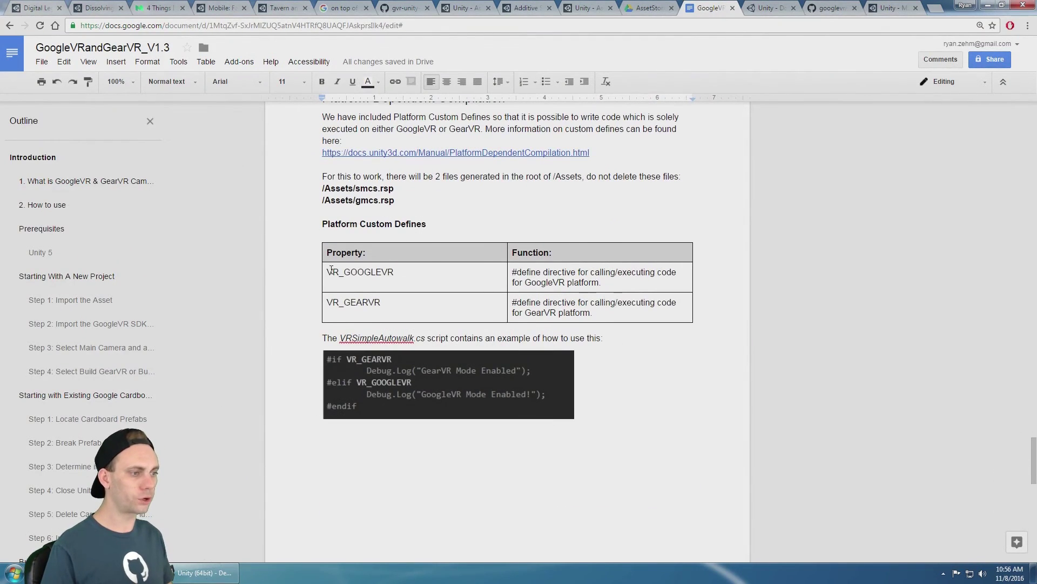
double_click(351, 272)
double_click(330, 302)
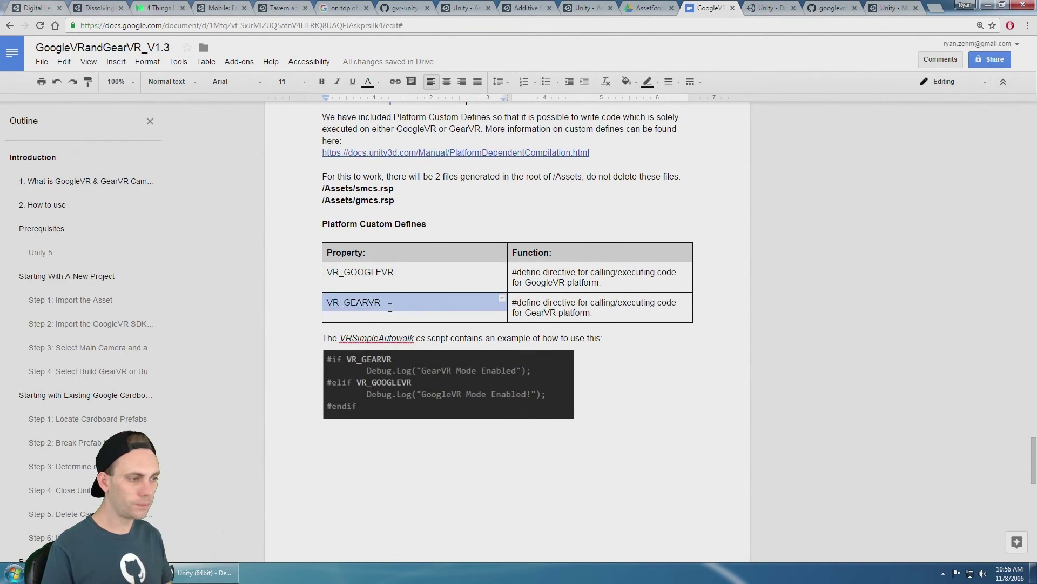
Switch to Unity, play DemoMainMenu, inspect the GoogleVR mode message in the Console, and stop playback
key("alt+Tab")
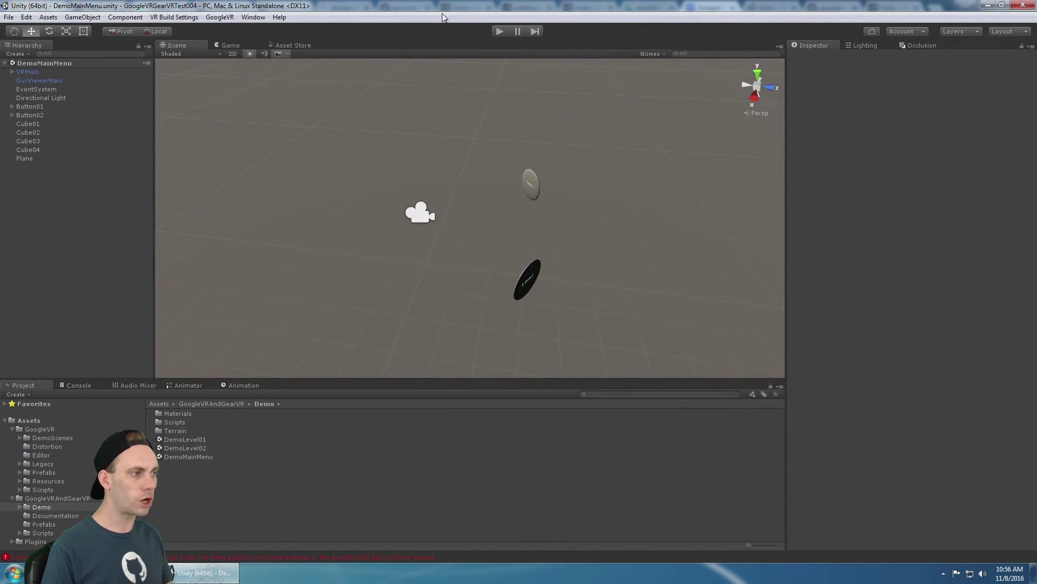
left_click(499, 32)
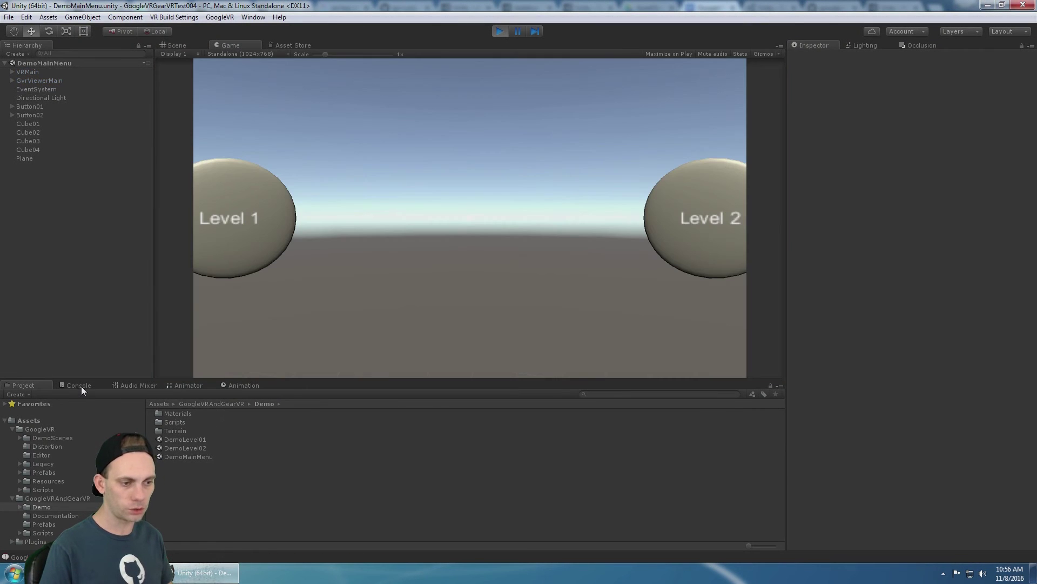
left_click(78, 385)
left_click(67, 441)
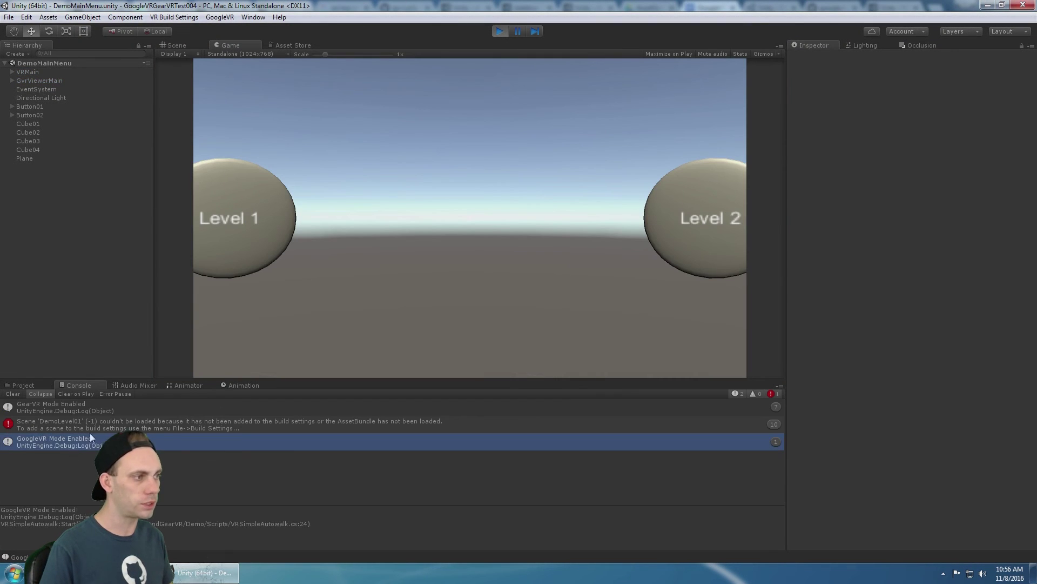
left_click(499, 31)
Run Build GearVR and play the scene to check the GearVR mode message in the Console
left_click(174, 17)
left_click(222, 43)
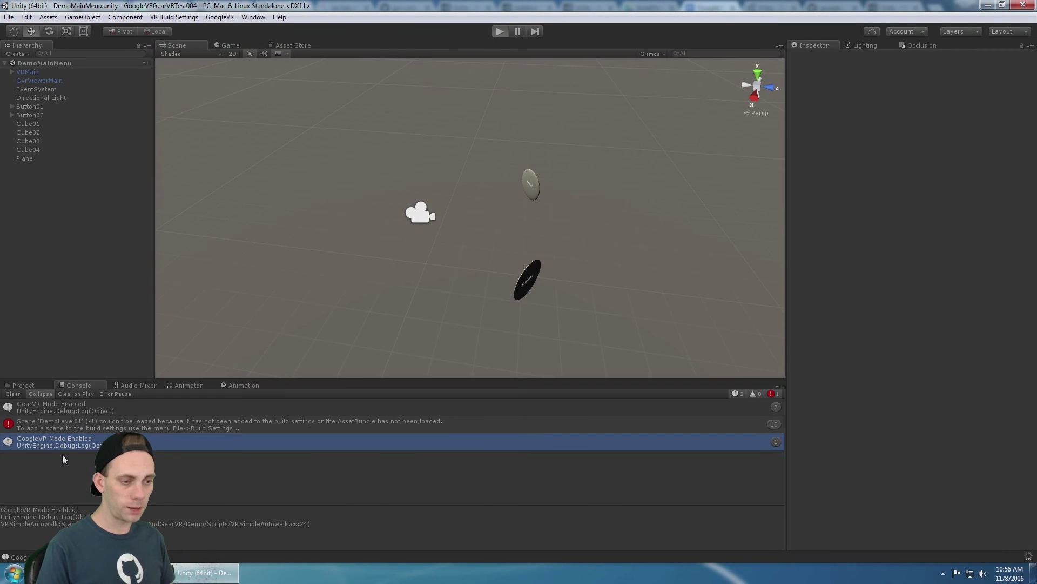
left_click(54, 413)
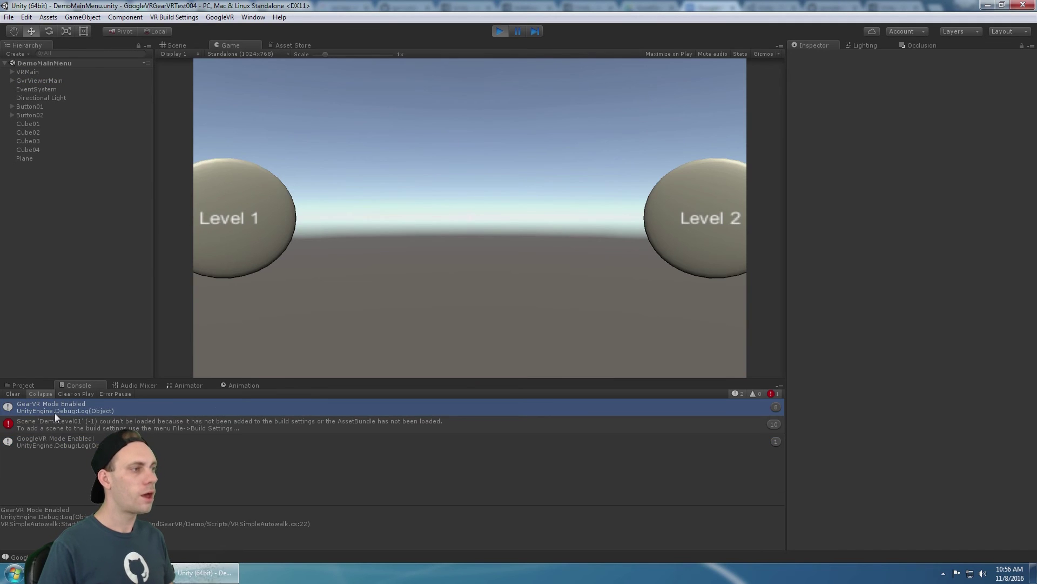
left_click(499, 31)
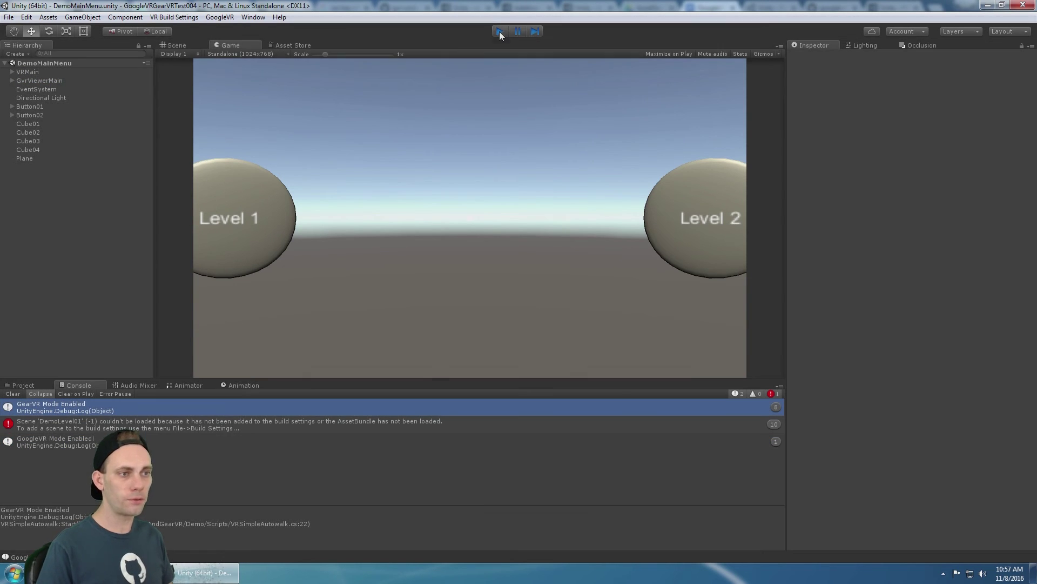
Open VRMain's VRSimpleAutowalk script in Visual Studio and locate the #if/#elif/#endif block in Start()
left_click(45, 73)
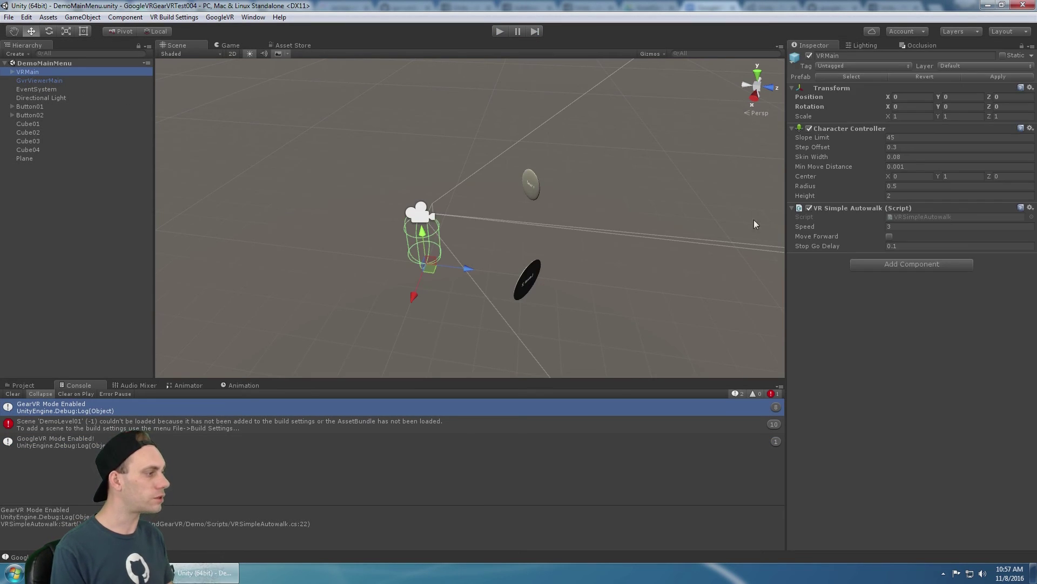
double_click(890, 217)
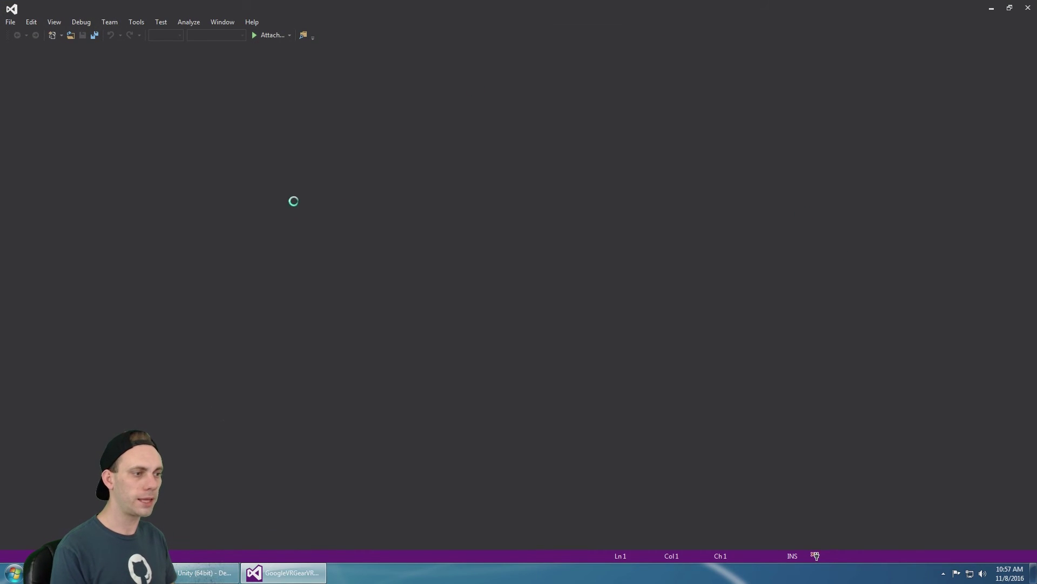
scroll(150, 198, "down", 2)
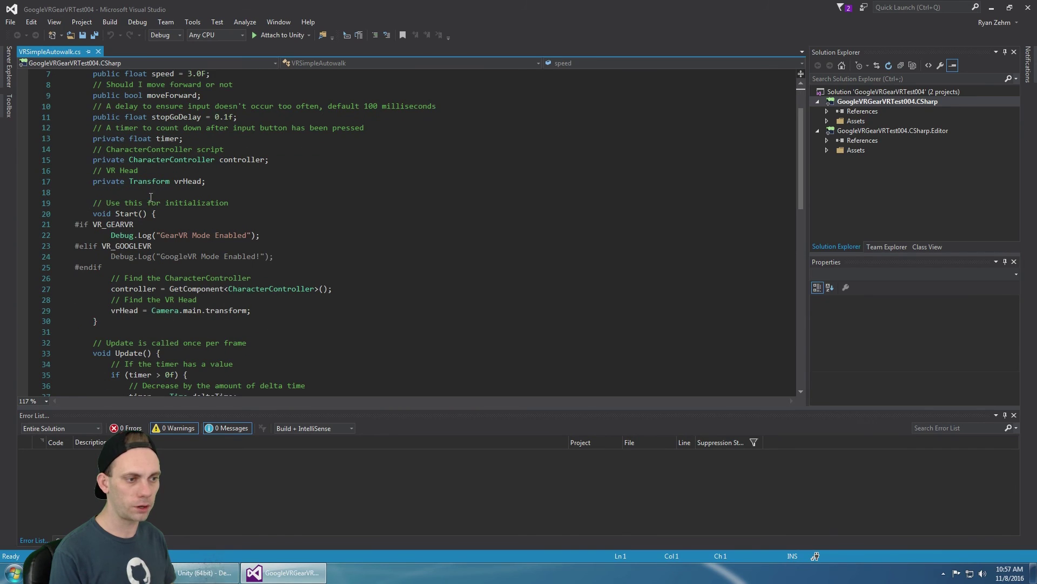
left_click_drag(77, 224, 102, 268)
left_click(134, 224)
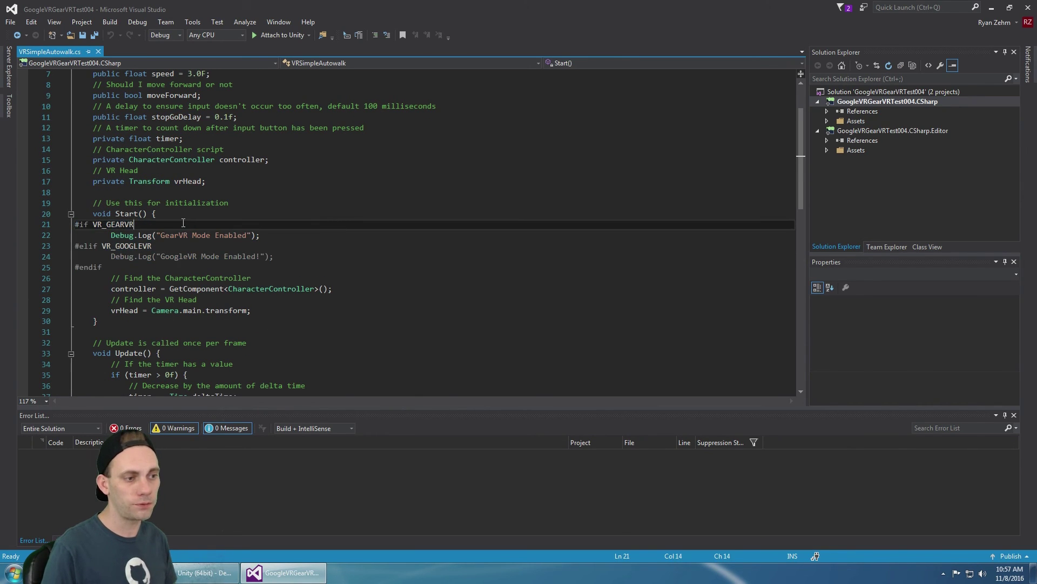
Examine the VR_GEARVR and VR_GOOGLEVR branches in Start() and compare their Debug.Log lines
left_click_drag(134, 225, 261, 235)
left_click_drag(76, 248, 273, 257)
left_click(278, 266)
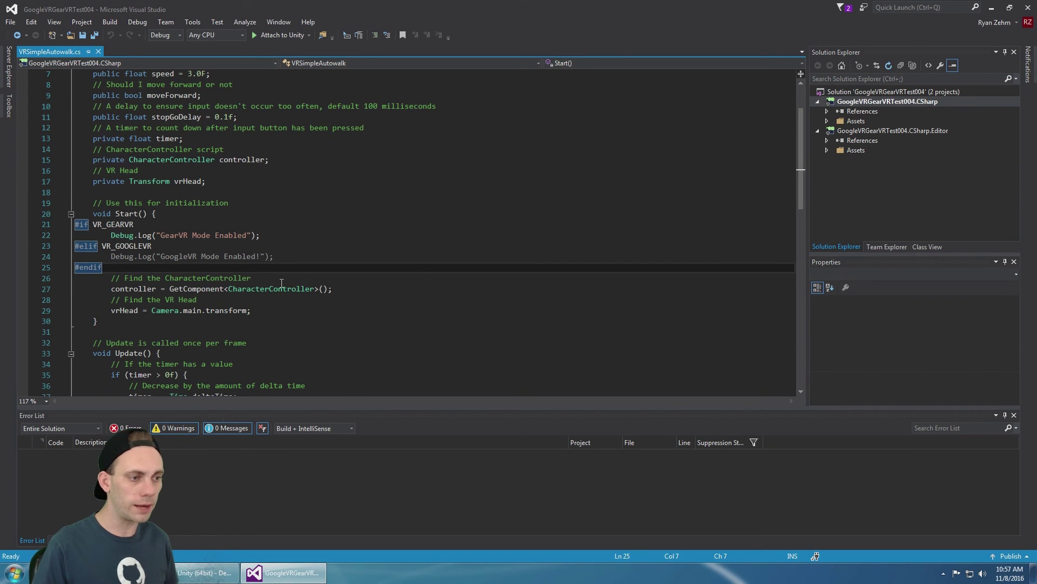
left_click_drag(274, 256, 112, 256)
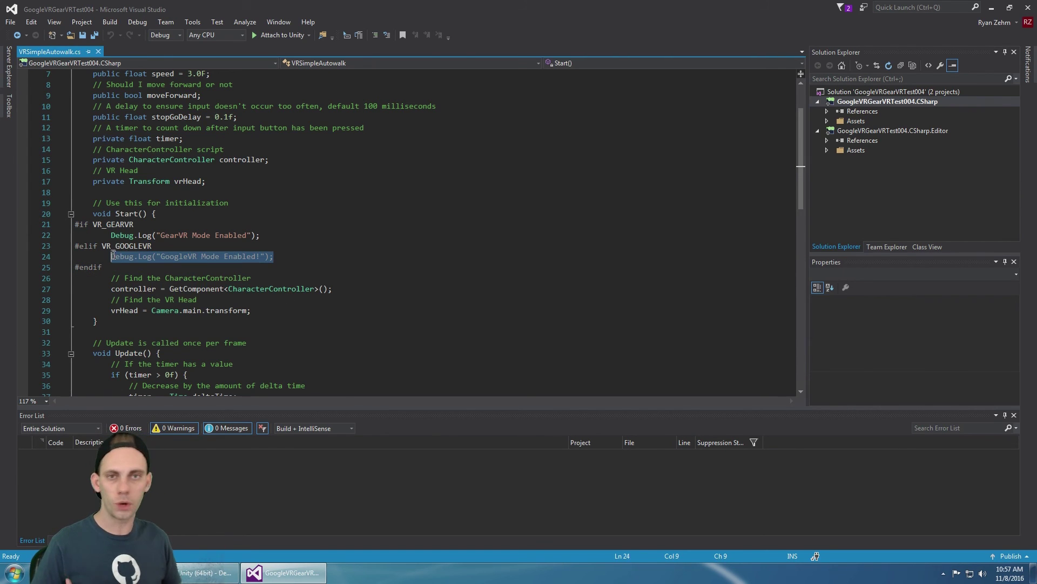
left_click(315, 235)
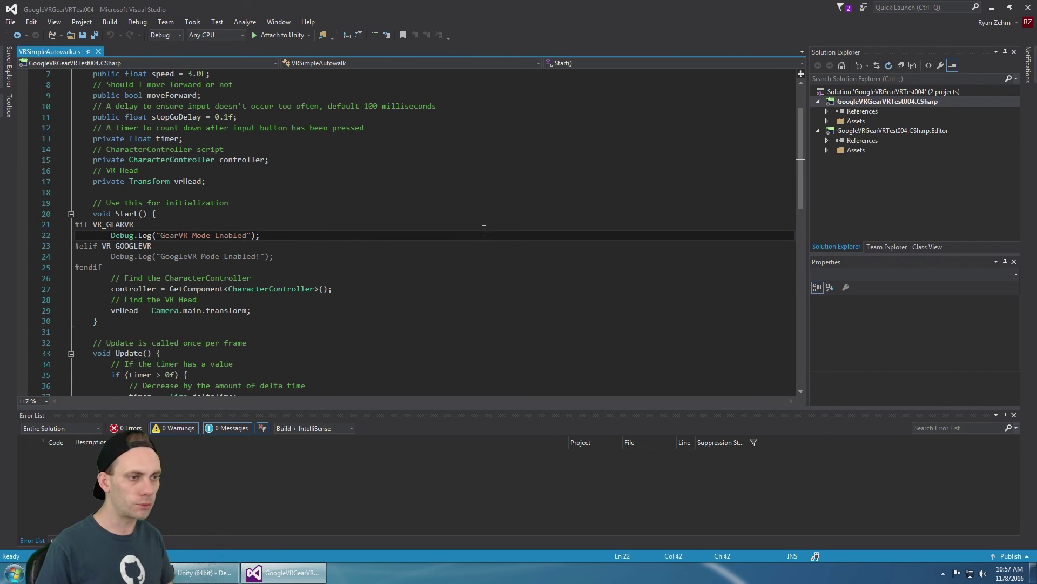
left_click(300, 253)
left_click(98, 225)
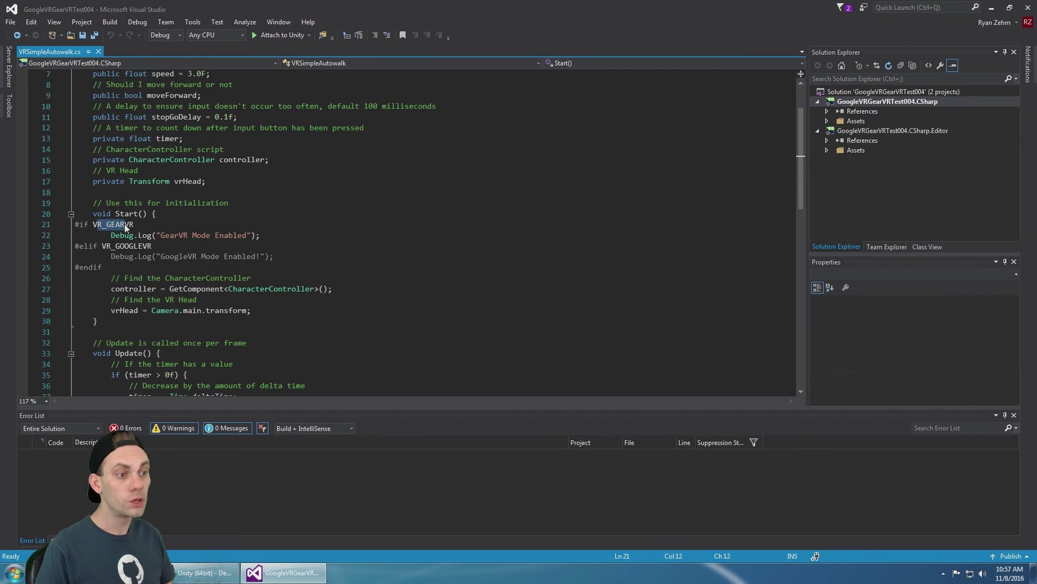
left_click(110, 236)
mouse_move(111, 236)
left_mouse_down()
mouse_move(261, 236)
mouse_move(111, 256)
left_mouse_up()
left_click(281, 234)
left_click(276, 256)
Return to Unity and run Build GoogleVR
key("alt+Tab")
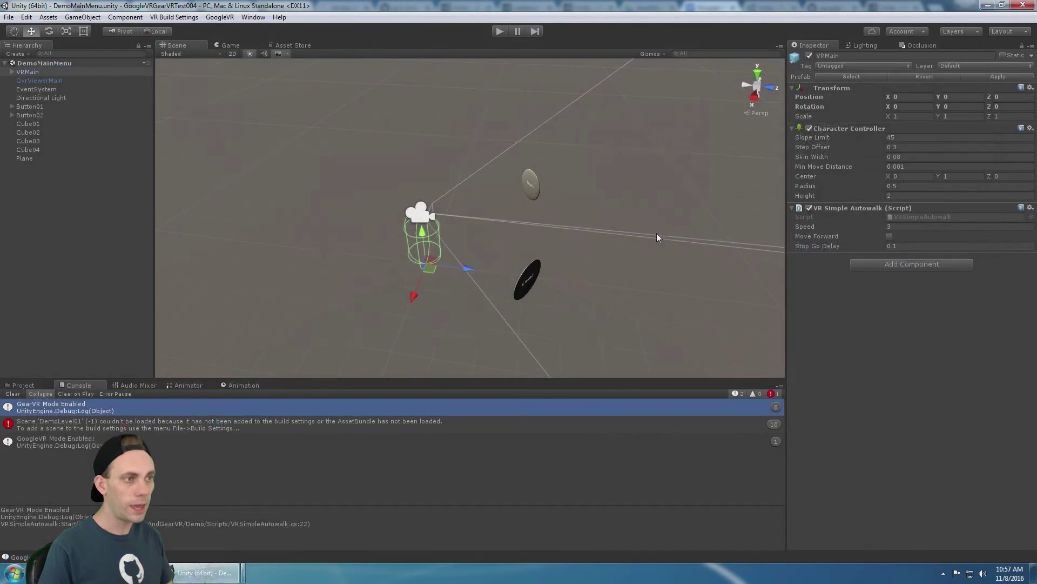
left_click(174, 17)
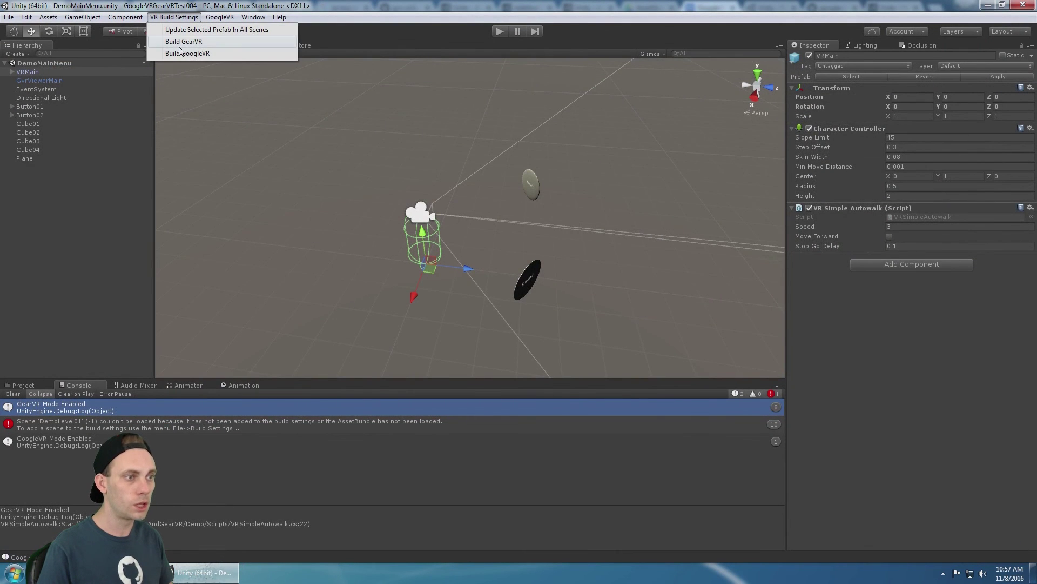
left_click(211, 53)
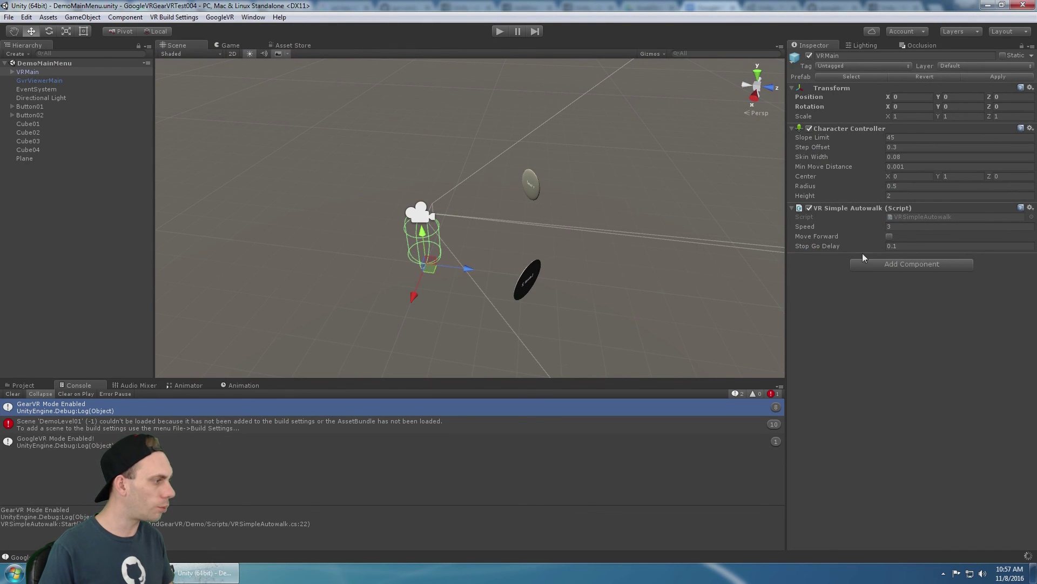
Reopen the VRSimpleAutowalk script and examine which Debug.Log line in the VR_GEARVR/VR_GOOGLEVR block is active for the GoogleVR build
double_click(891, 216)
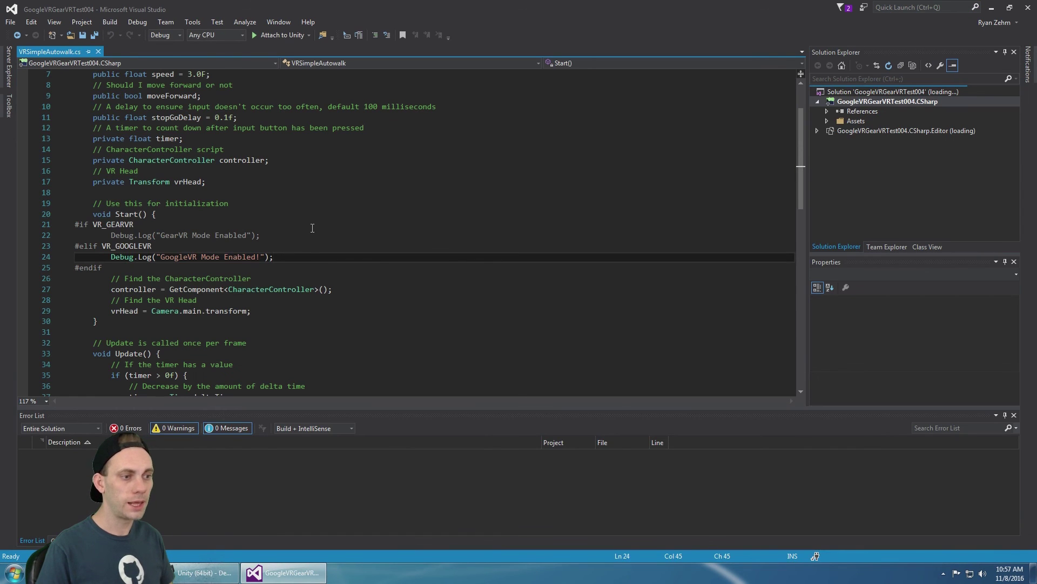
left_click(313, 227)
left_click(293, 237)
left_click(291, 256)
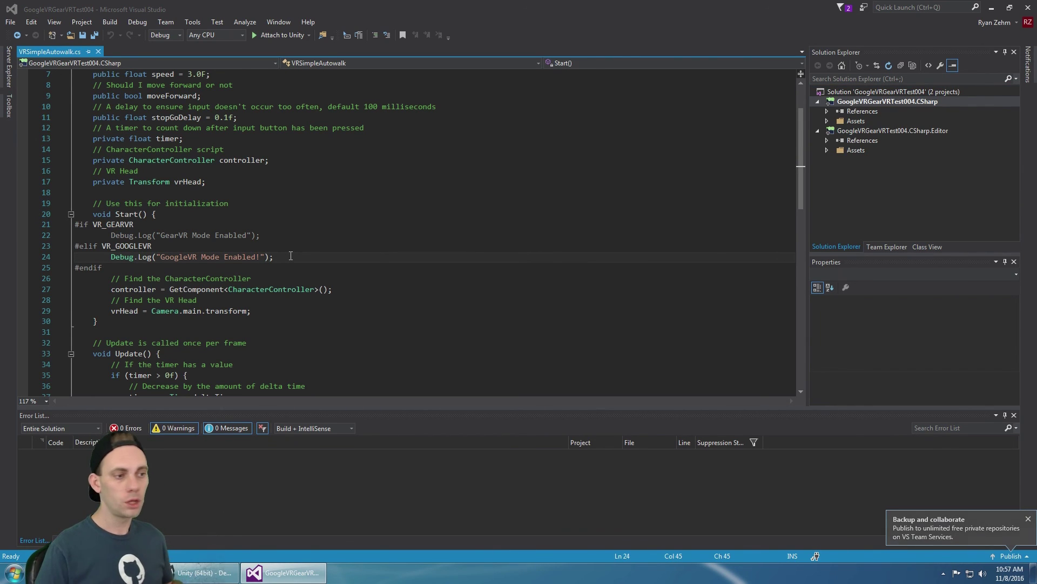
left_click_drag(274, 257, 110, 260)
left_click_drag(261, 235, 109, 233)
left_click(278, 234)
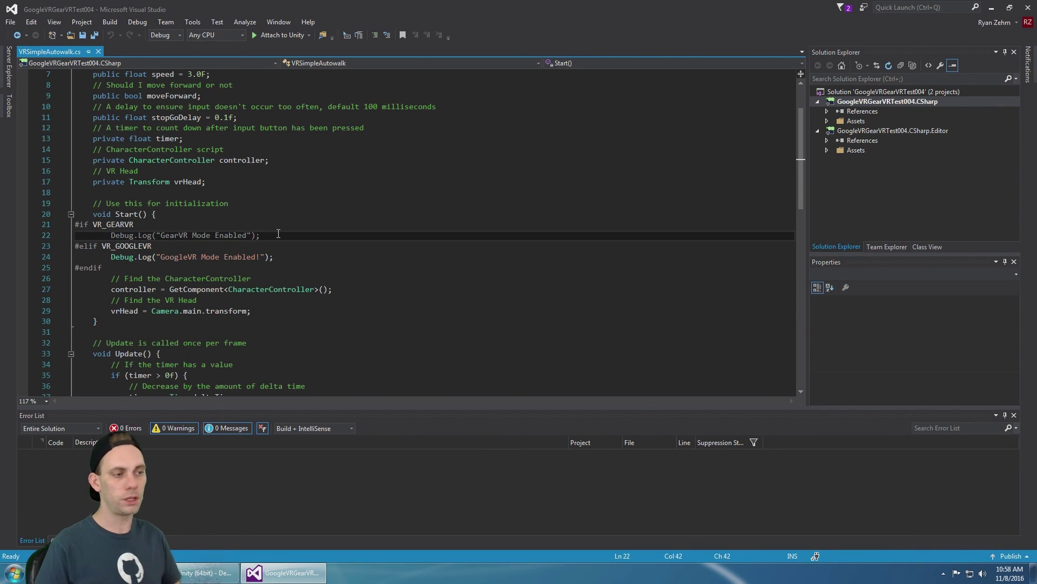
left_click_drag(261, 235, 106, 235)
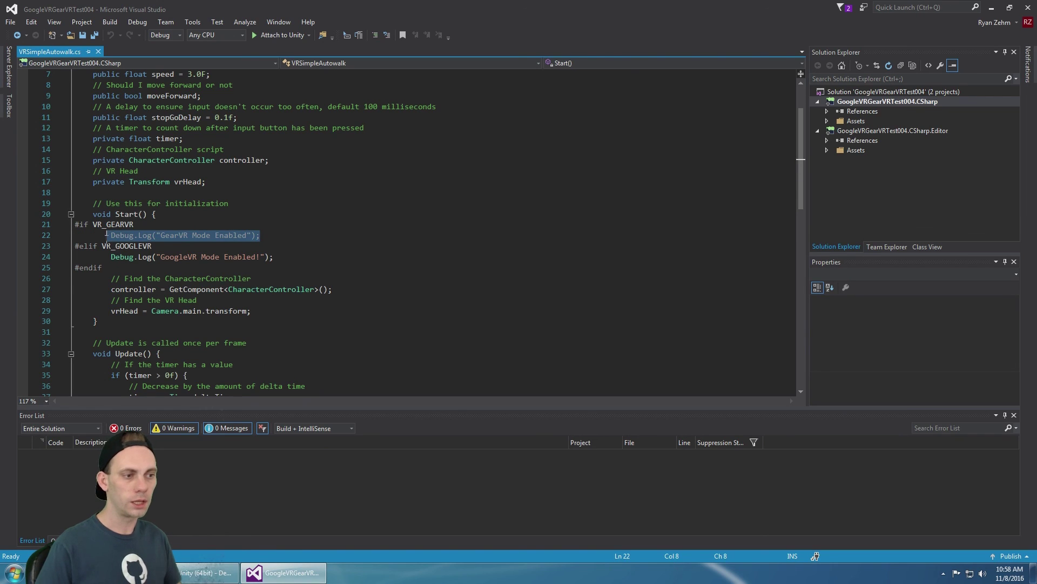
left_click(278, 235)
left_click_drag(260, 235, 109, 238)
left_click(118, 238)
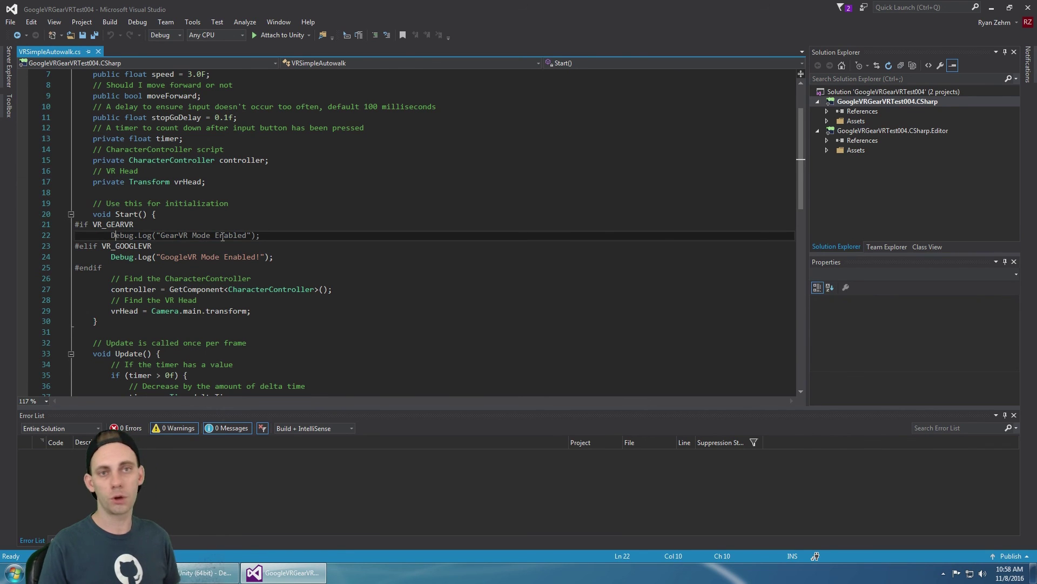